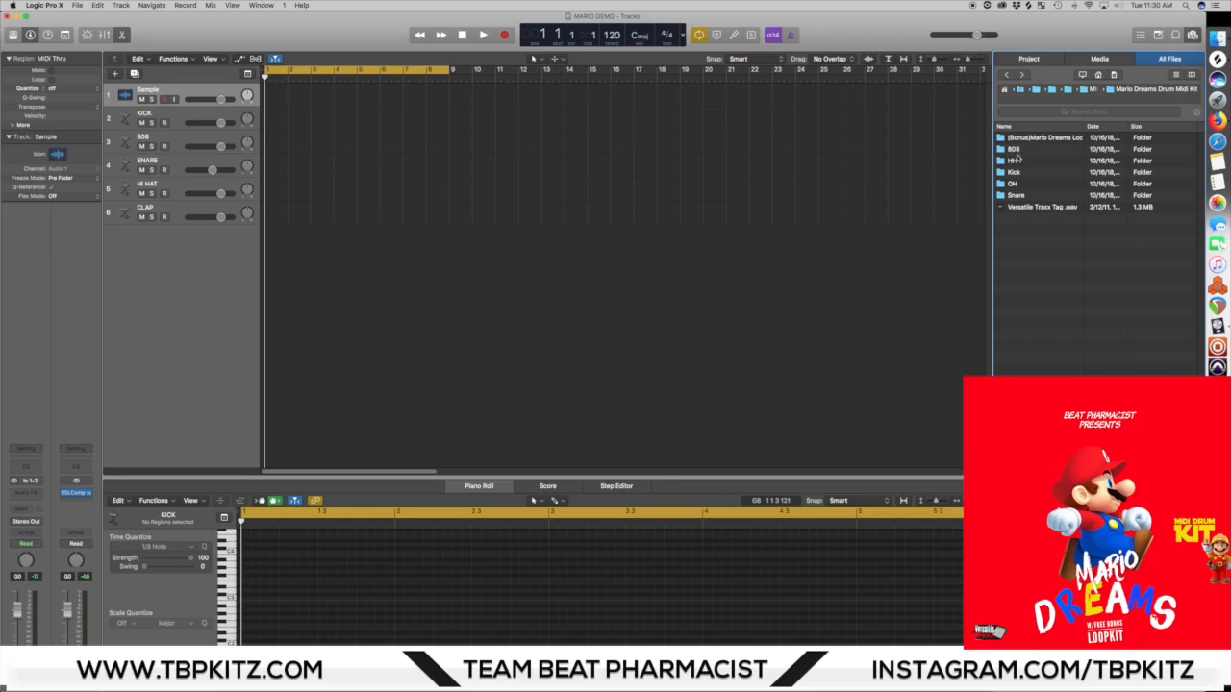
# Step: Import Offset - Kick.mid from the Kick folder onto the KICK track at bar 1, without importing its tempo
pyautogui.doubleClick(1017, 173)
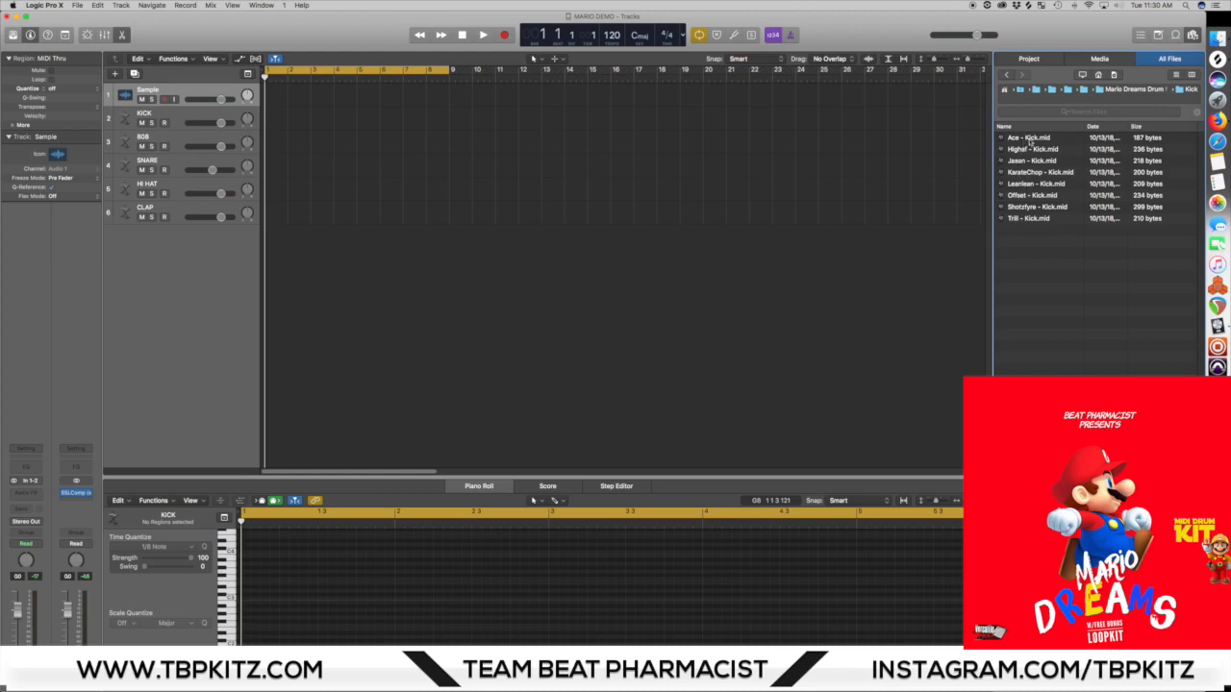
pyautogui.moveTo(1039, 197); pyautogui.dragTo(279, 123)
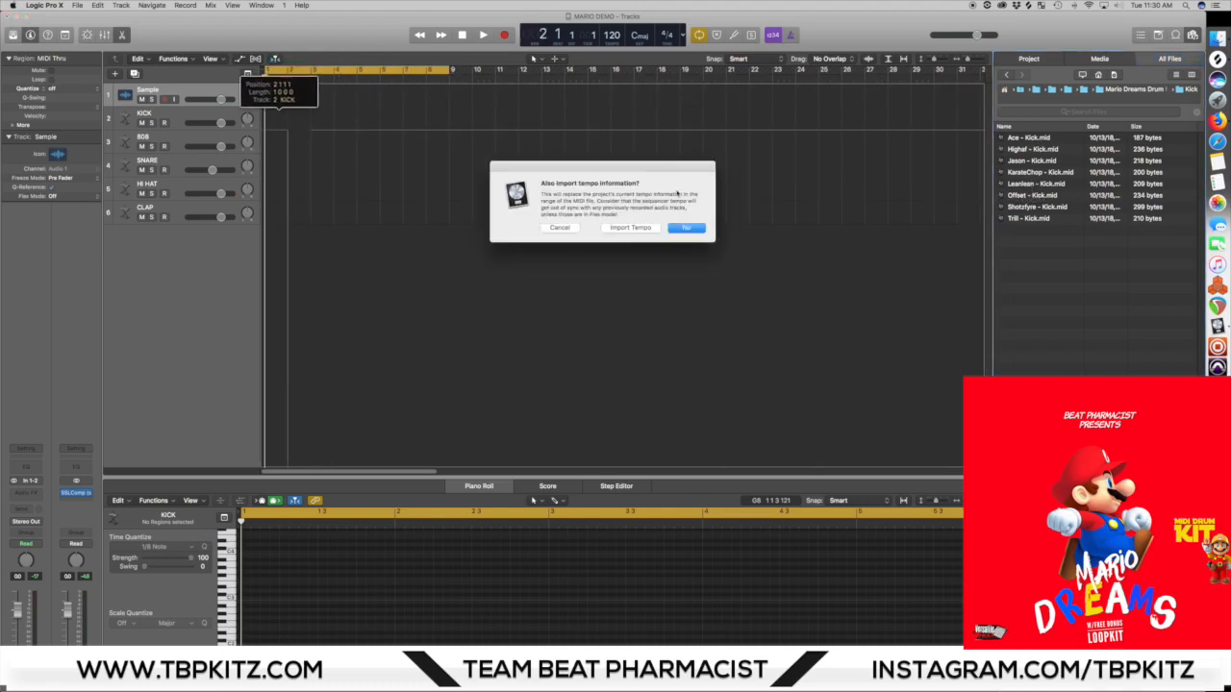
pyautogui.click(689, 228)
pyautogui.moveTo(402, 120); pyautogui.dragTo(332, 128)
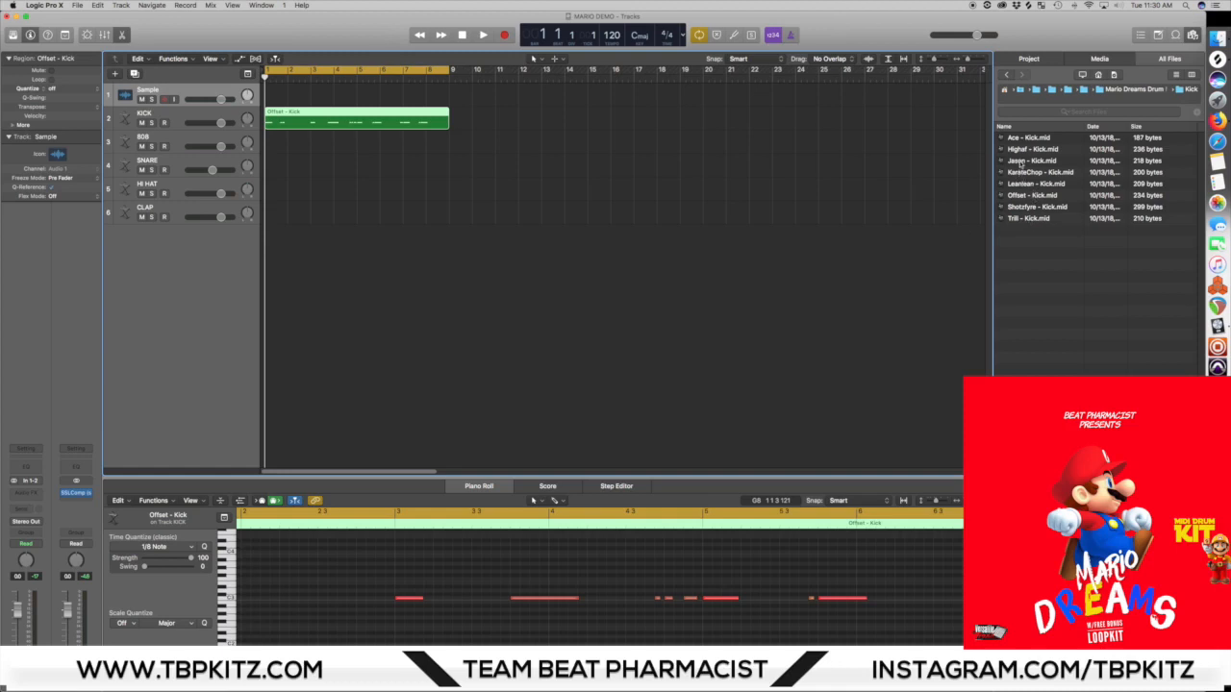
# Step: Import Phuckem - Hh.mid from the HH folder onto the HI HAT track at bar 1, without importing its tempo
pyautogui.click(1006, 74)
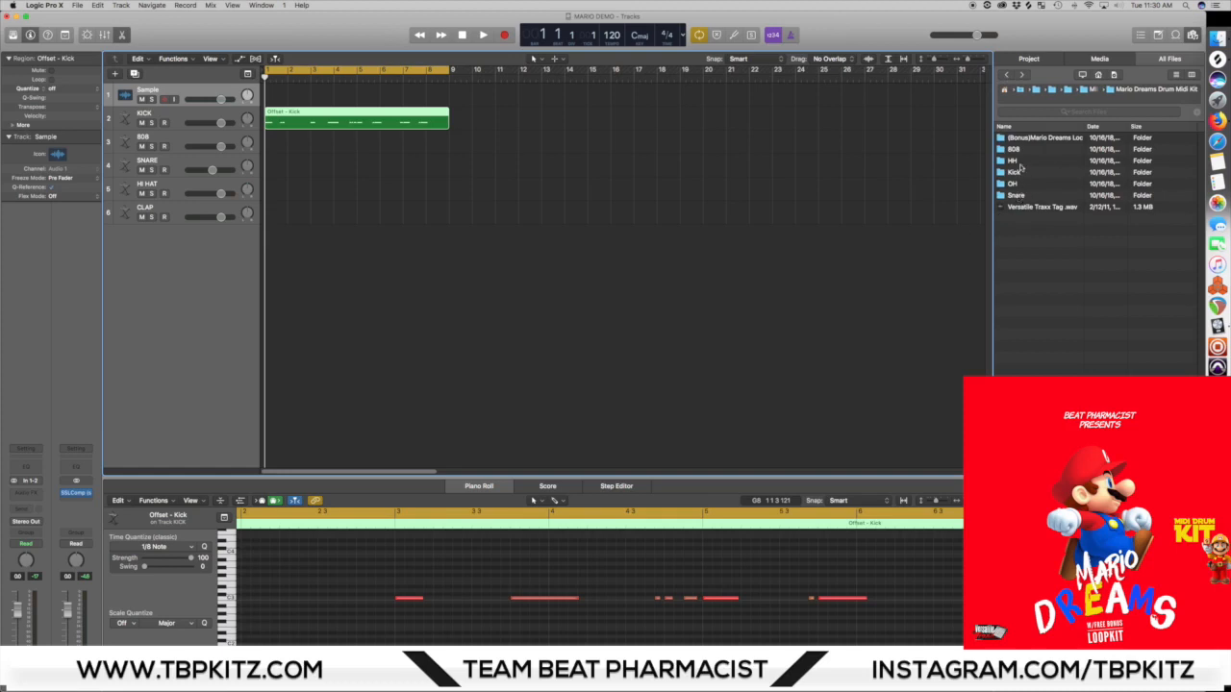
pyautogui.click(1020, 161)
pyautogui.doubleClick(1019, 164)
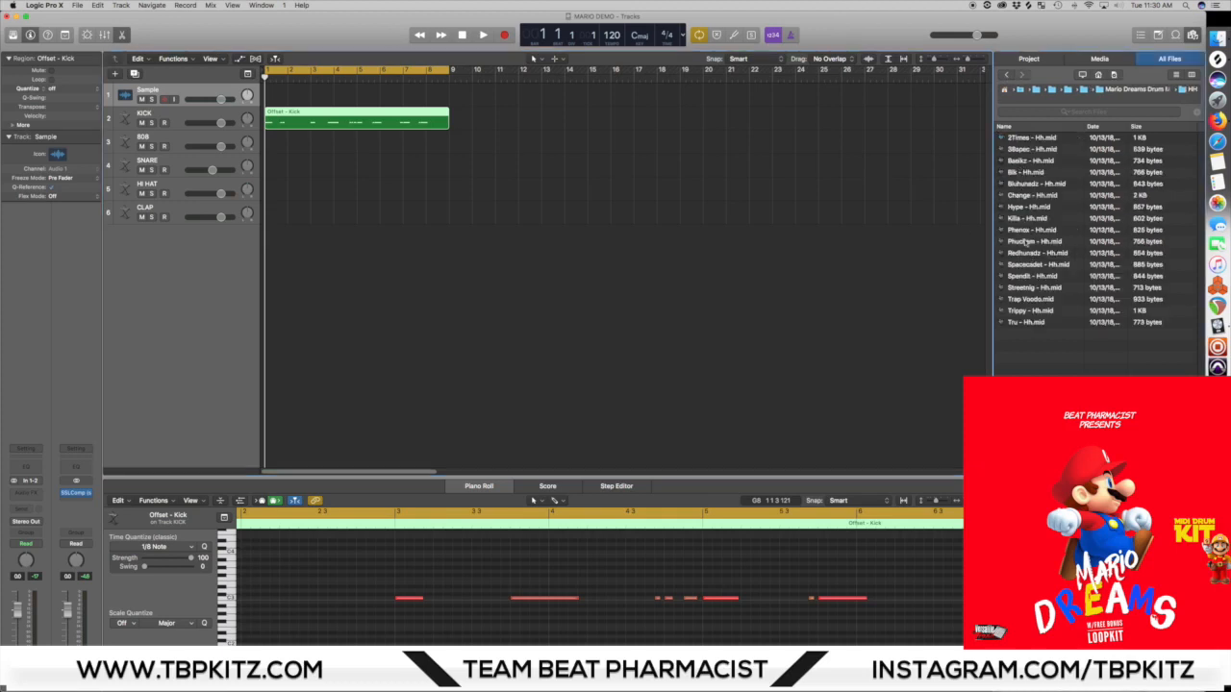
pyautogui.moveTo(1027, 243); pyautogui.dragTo(270, 192)
pyautogui.click(686, 228)
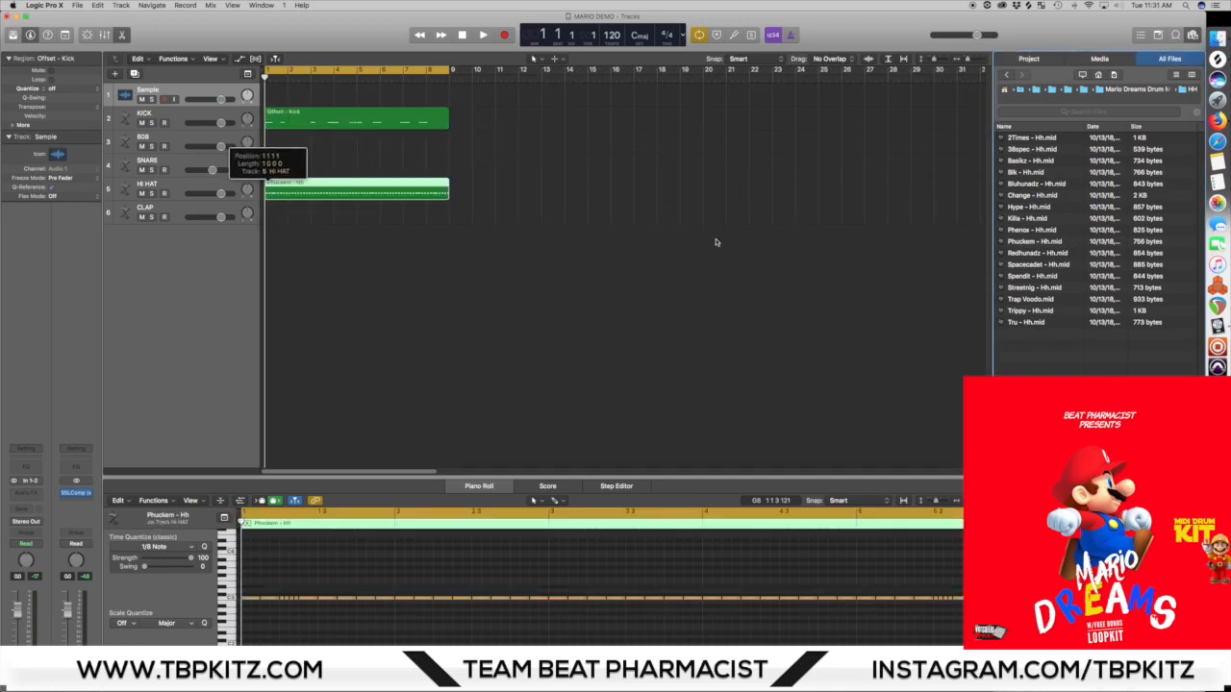
# Step: Import Drako - SN.mid from the Snare folder onto the SNARE track at bar 1, without importing its tempo
pyautogui.click(1006, 75)
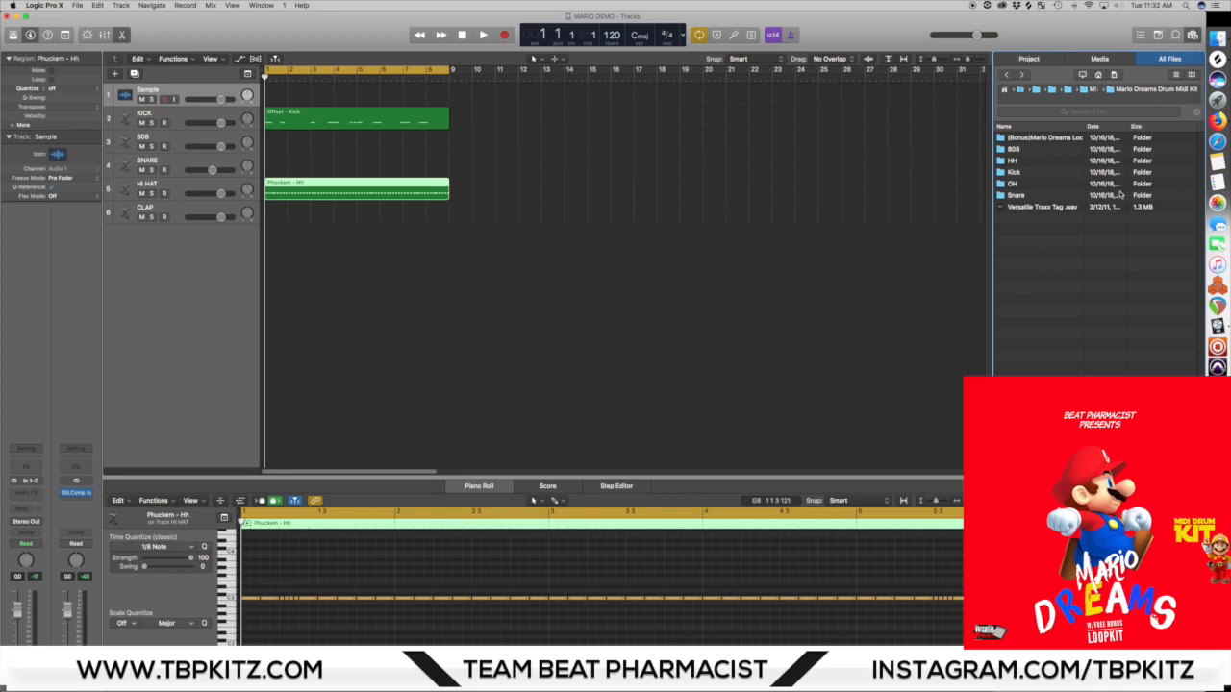
pyautogui.click(1012, 198)
pyautogui.doubleClick(1000, 197)
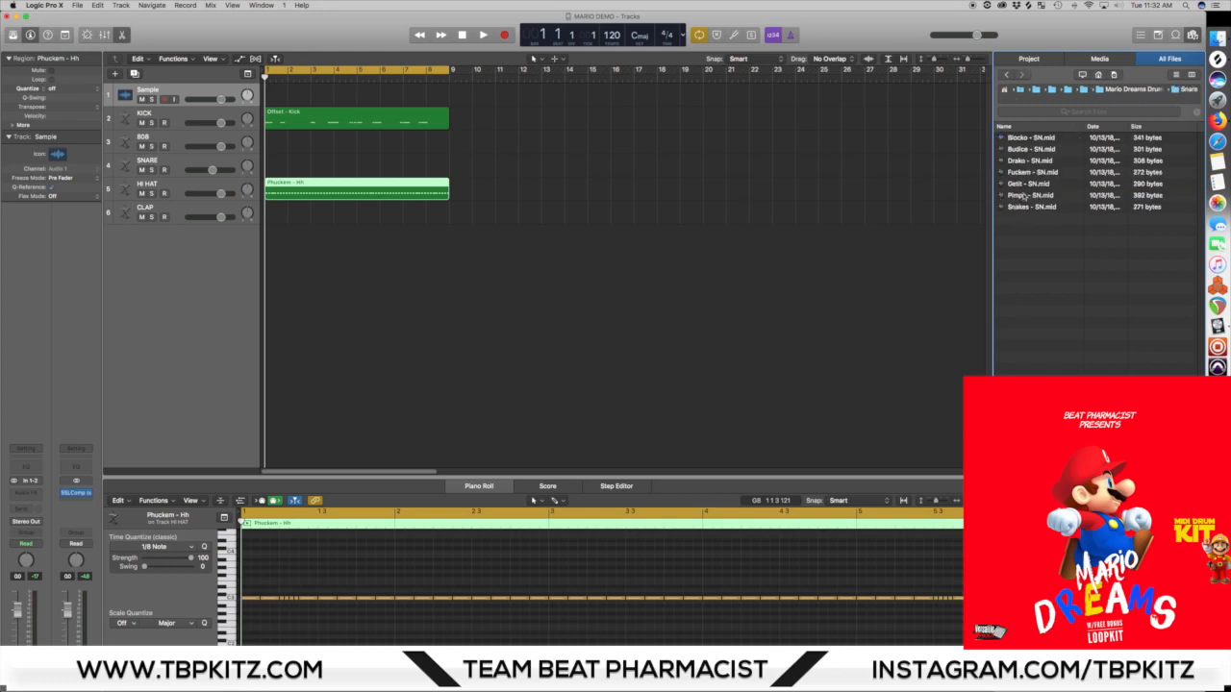
pyautogui.moveTo(1029, 162); pyautogui.dragTo(279, 168)
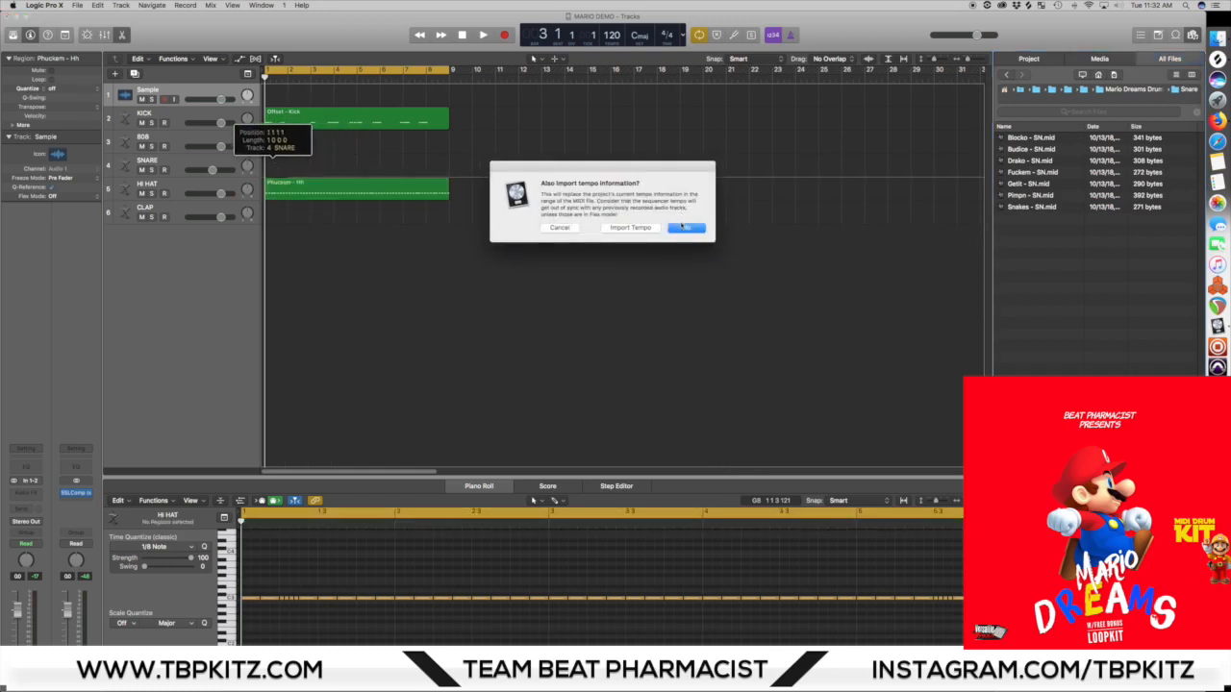
pyautogui.press('Return')
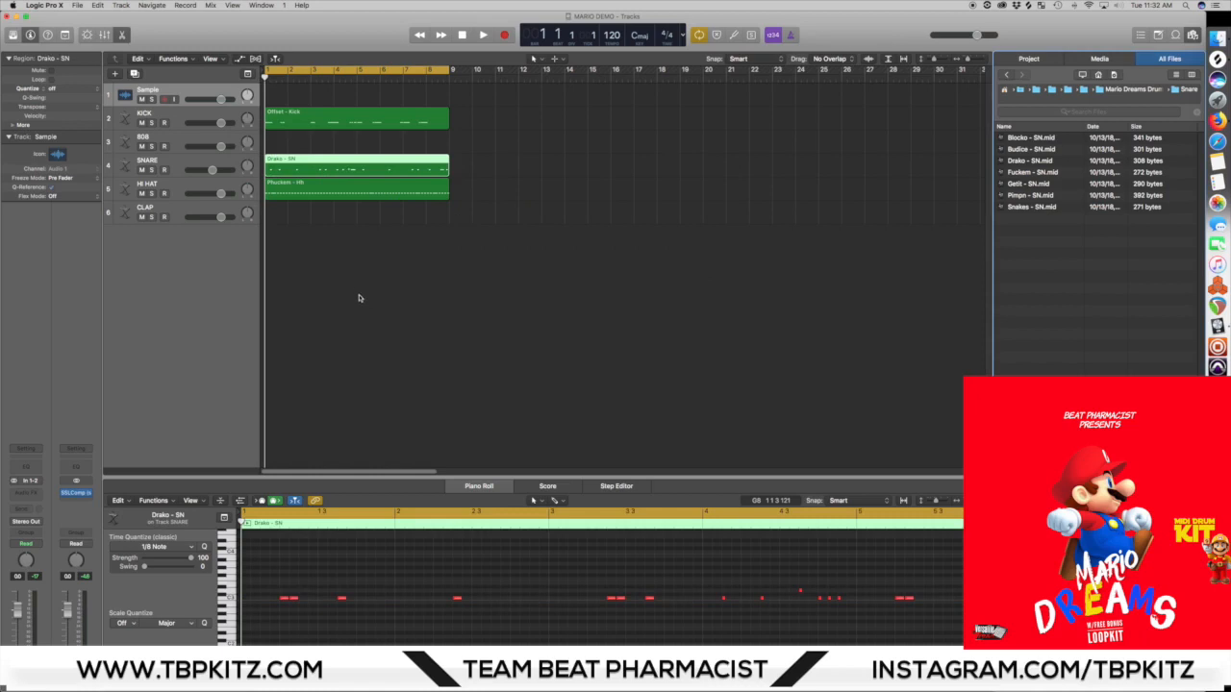
# Step: Play back the kick, snare and hi-hat pattern, then return the playhead to bar 1
pyautogui.press('space')
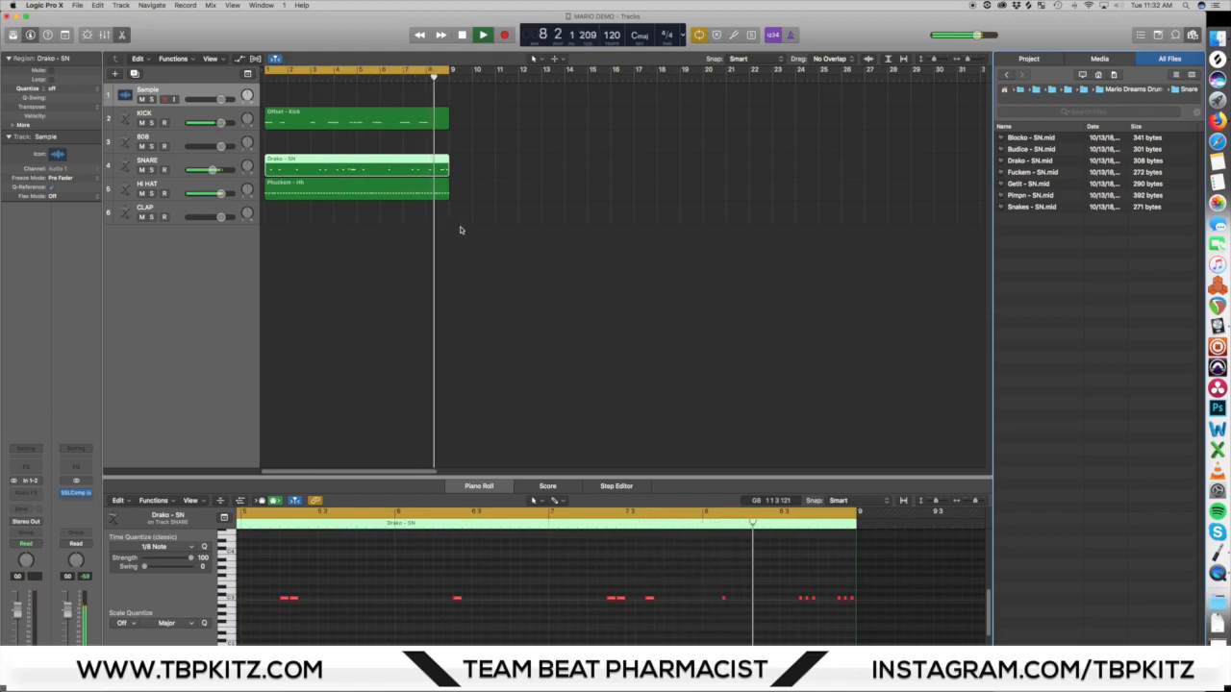
pyautogui.press('space')
pyautogui.click(267, 78)
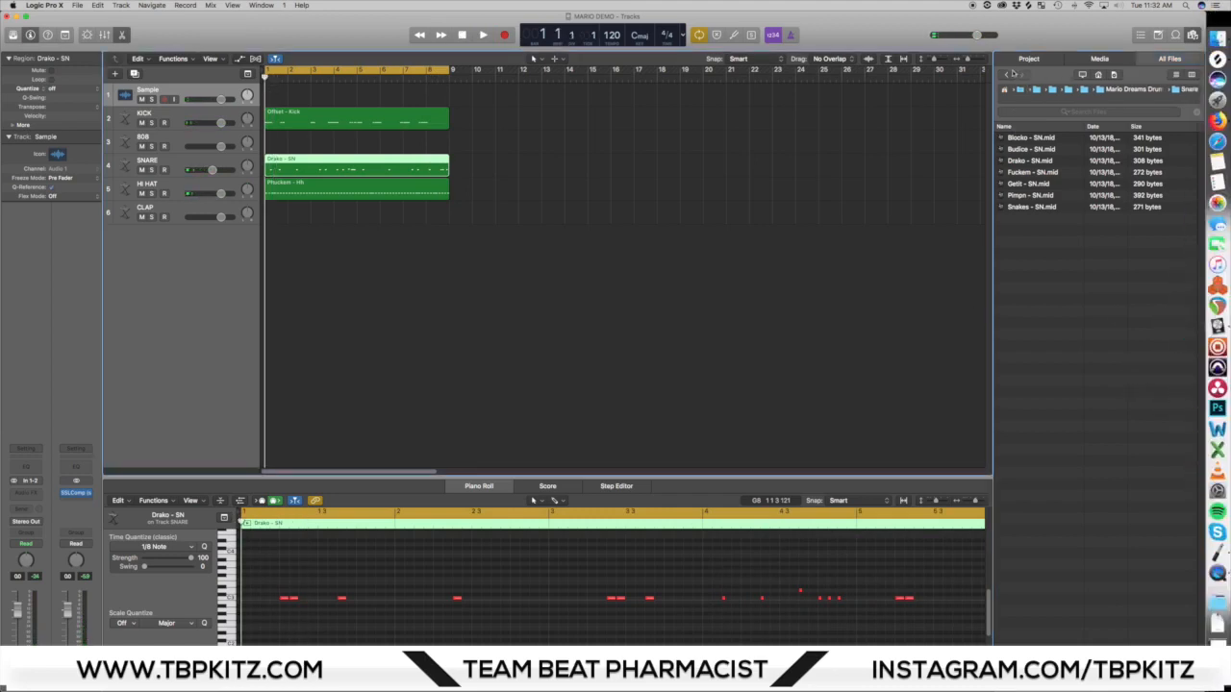
# Step: Import Longtime - 808.mid from the 808 folder onto the 808 track at bar 1, without importing its tempo
pyautogui.click(1007, 76)
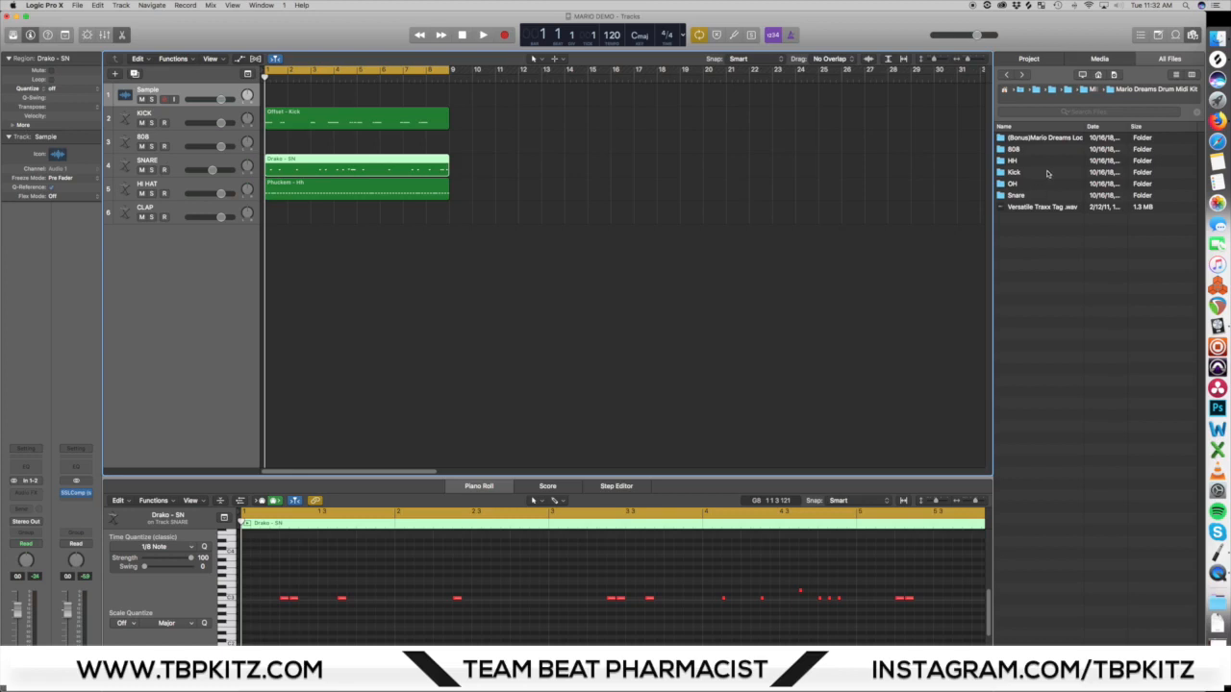
pyautogui.doubleClick(1016, 149)
pyautogui.moveTo(1031, 207); pyautogui.dragTo(276, 147)
pyautogui.click(675, 229)
# Step: Play back the drum pattern together with the imported 808 region
pyautogui.press('space')
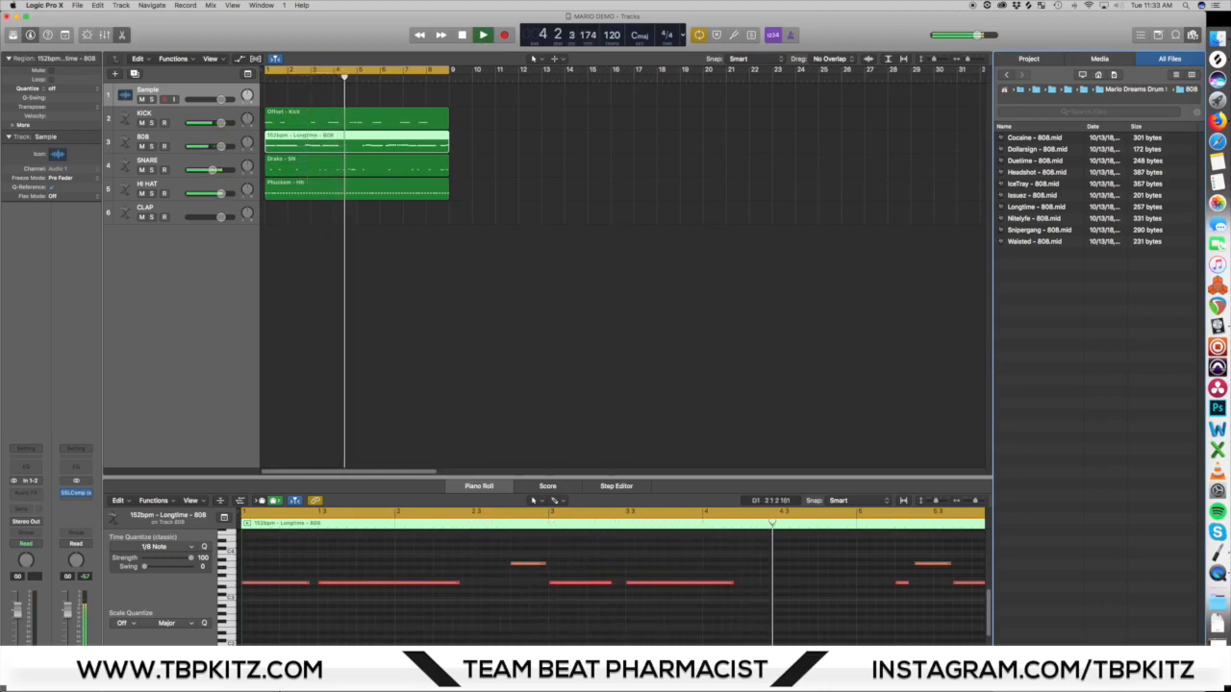
pyautogui.moveTo(260, 687); pyautogui.dragTo(265, 686)
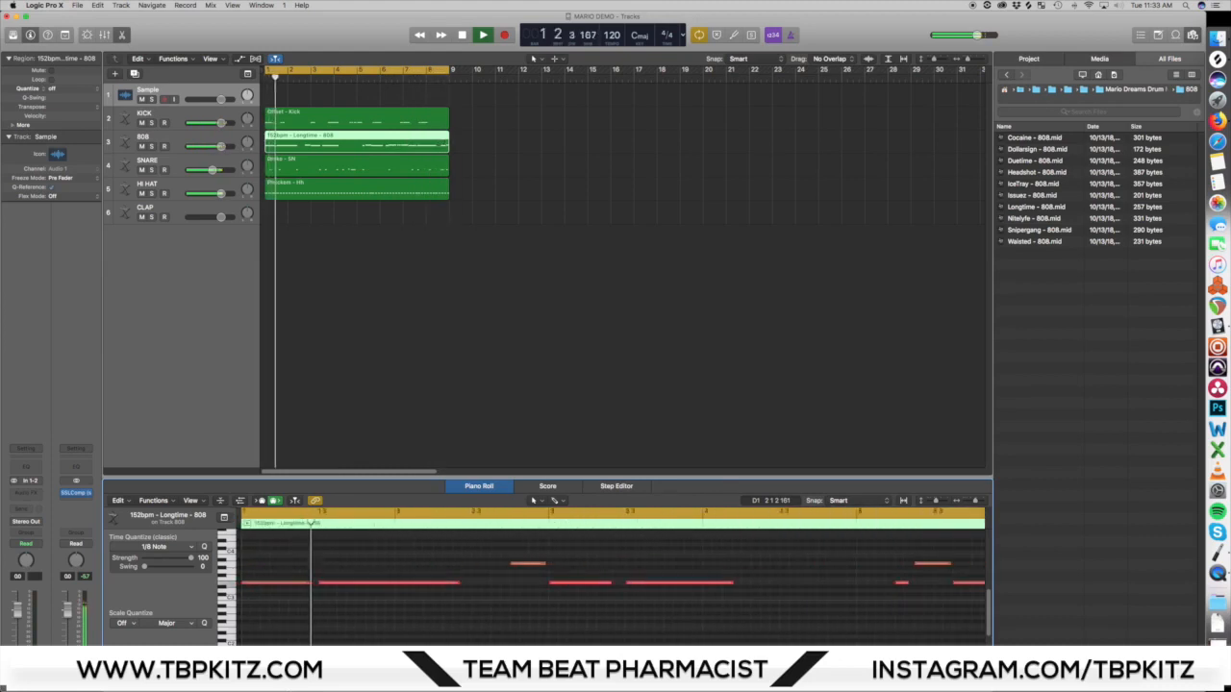
pyautogui.press('space')
# Step: Examine the 808 region's notes across all eight bars in the Piano Roll and listen to the pattern
pyautogui.press('n')
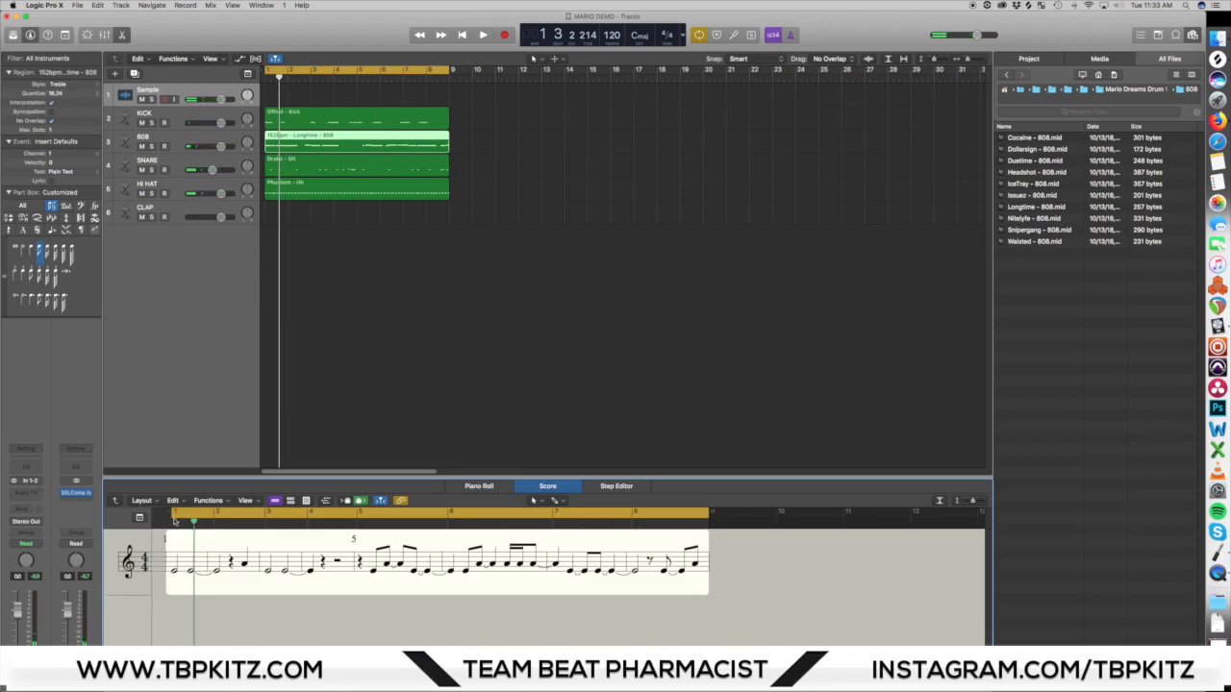
pyautogui.press('a')
pyautogui.press('a')
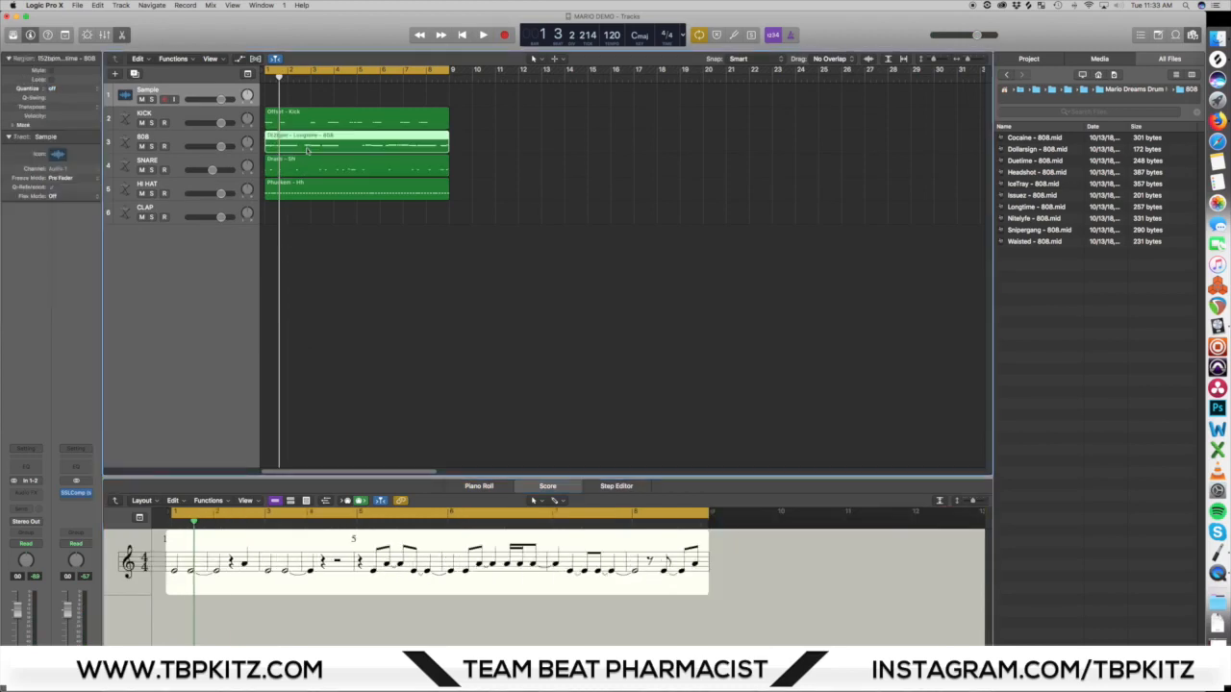
pyautogui.press('p')
pyautogui.click(231, 608)
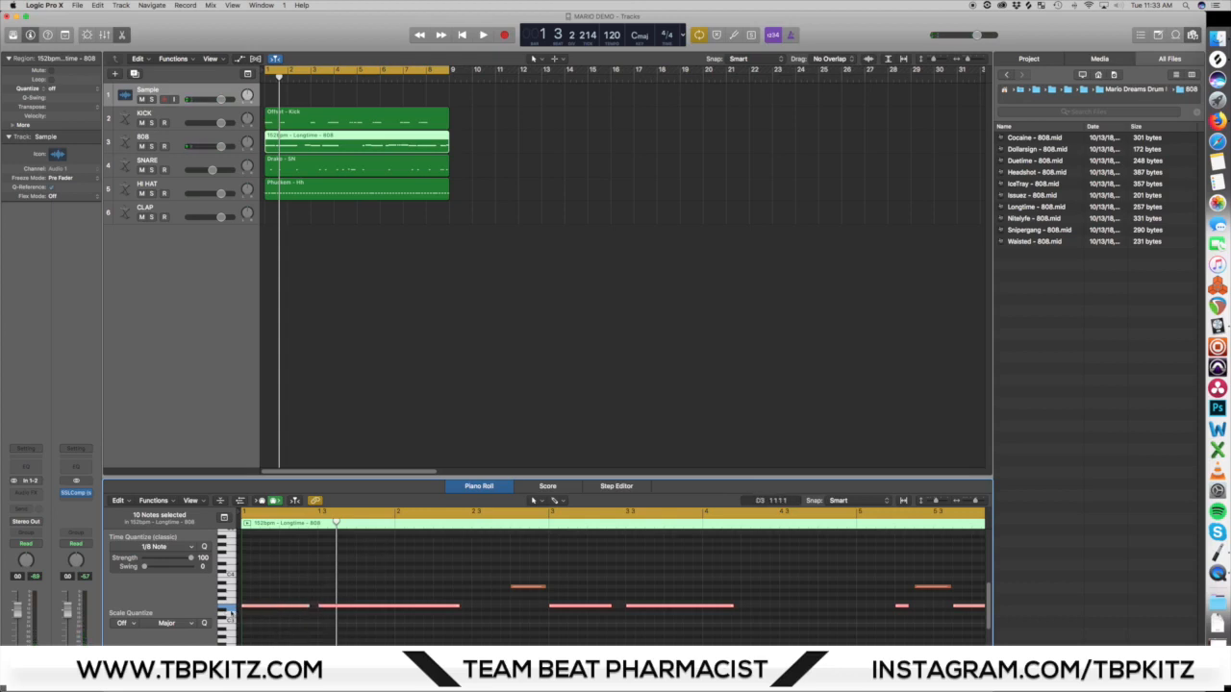
pyautogui.click(477, 591)
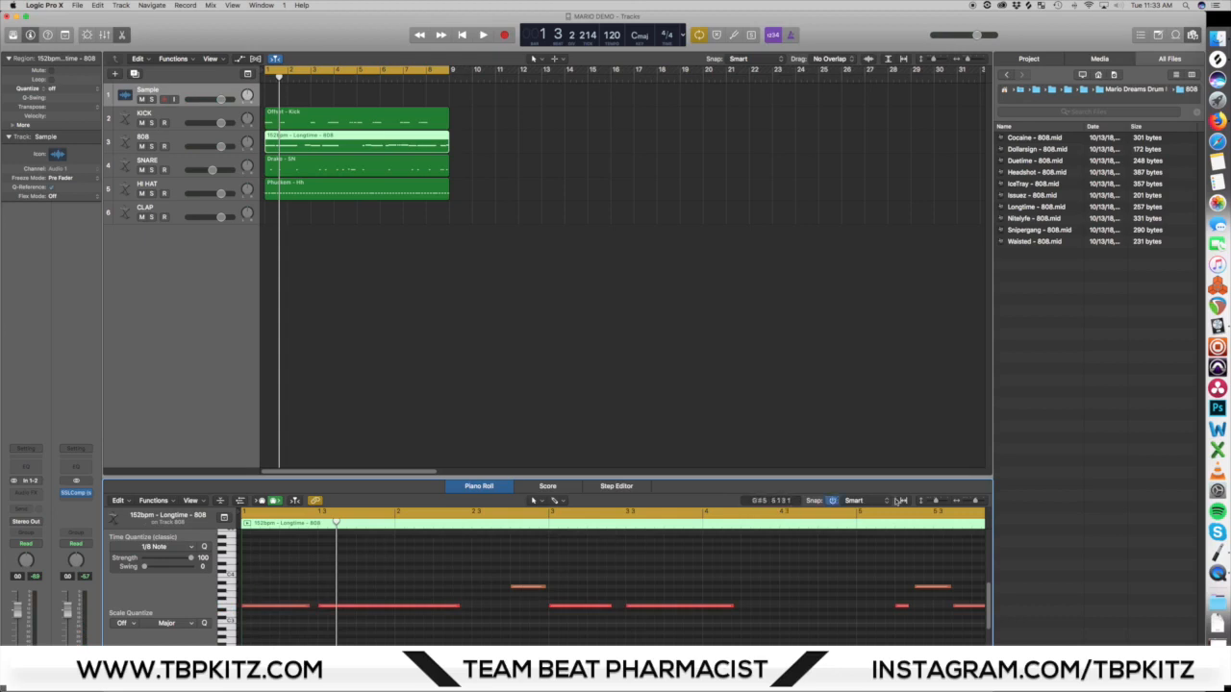
pyautogui.moveTo(935, 502); pyautogui.dragTo(971, 502)
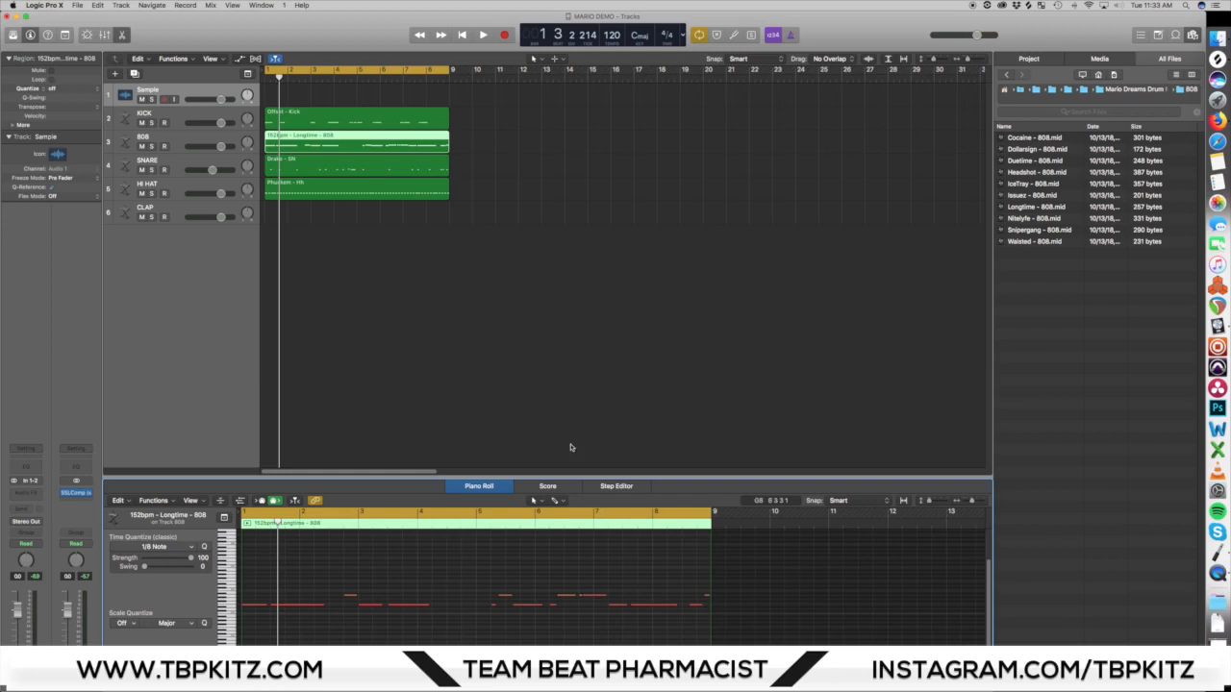
pyautogui.press('space')
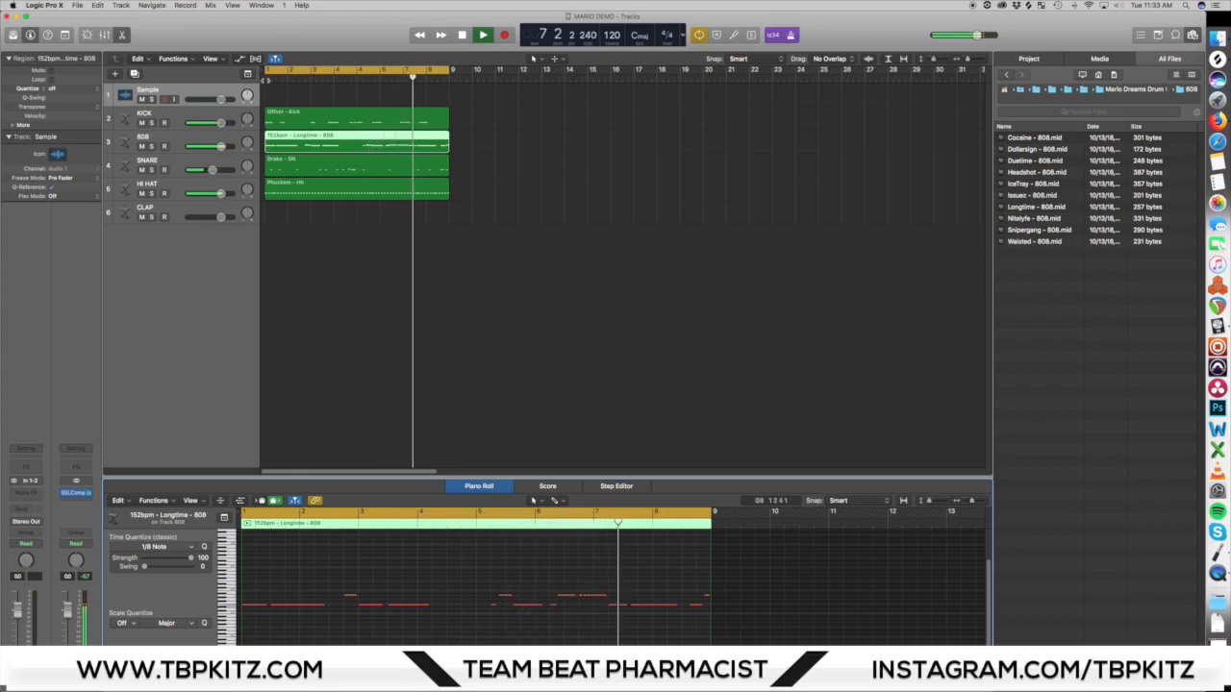
pyautogui.press('space')
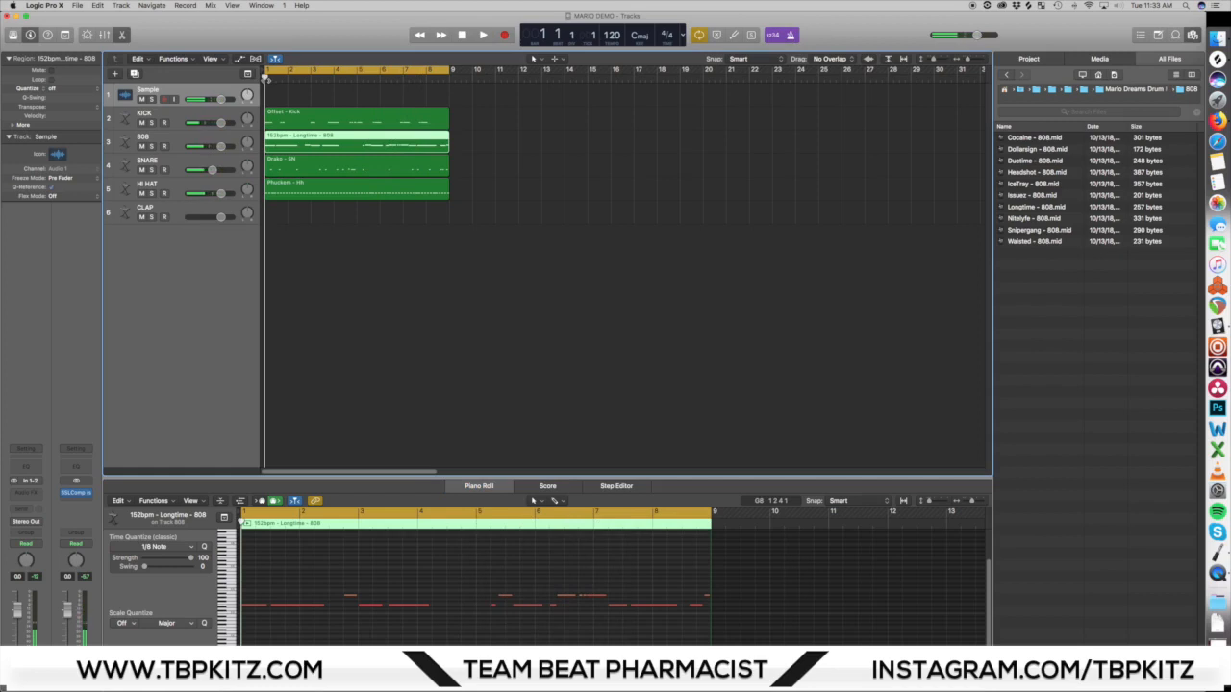
# Step: Record-enable the CLAP track and record a clap once per bar across the eight-bar cycle
pyautogui.click(165, 217)
pyautogui.click(178, 209)
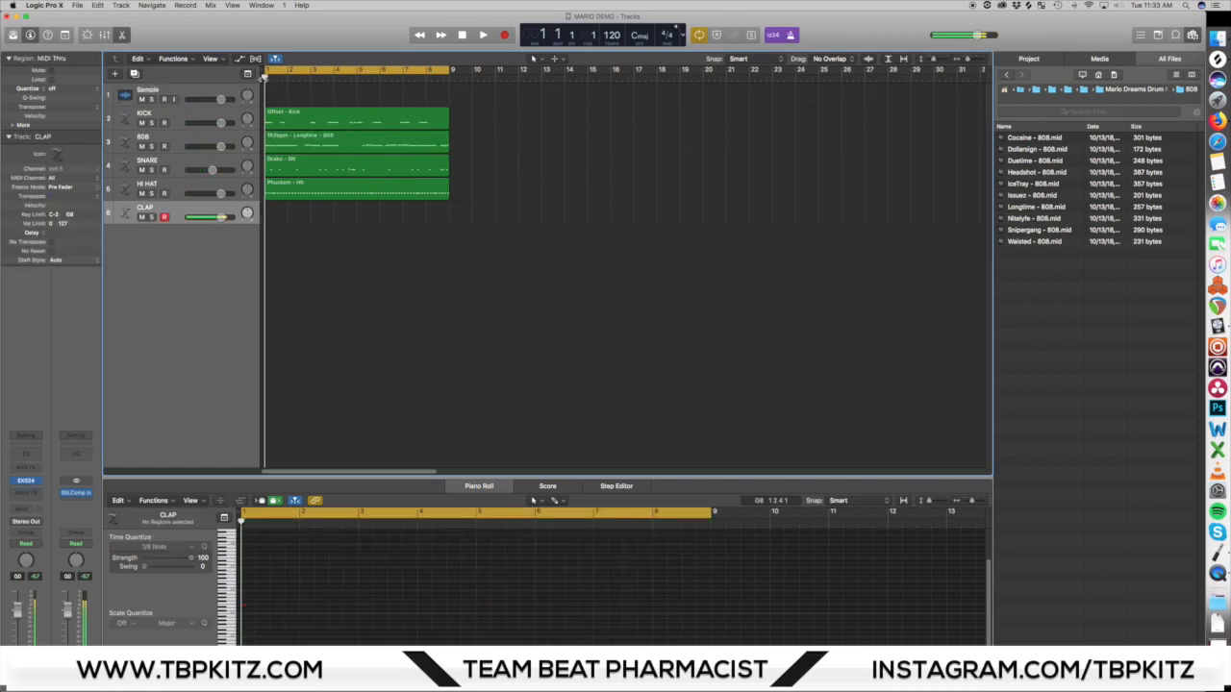
pyautogui.press('r')
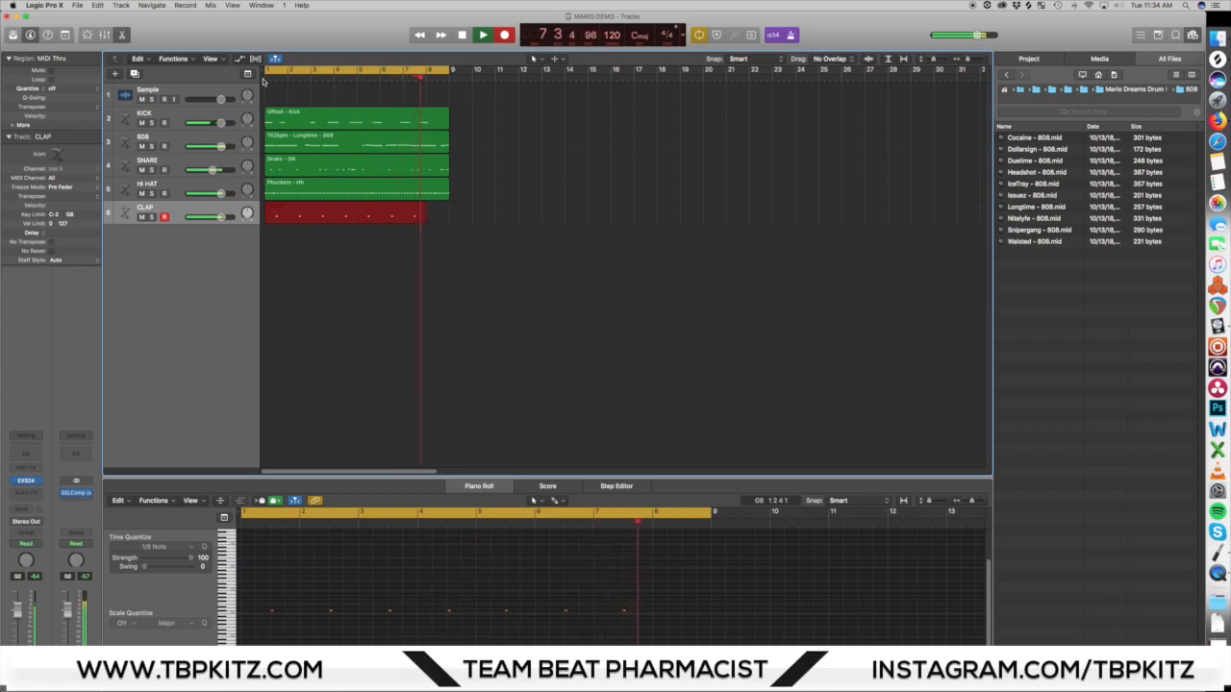
pyautogui.press('space')
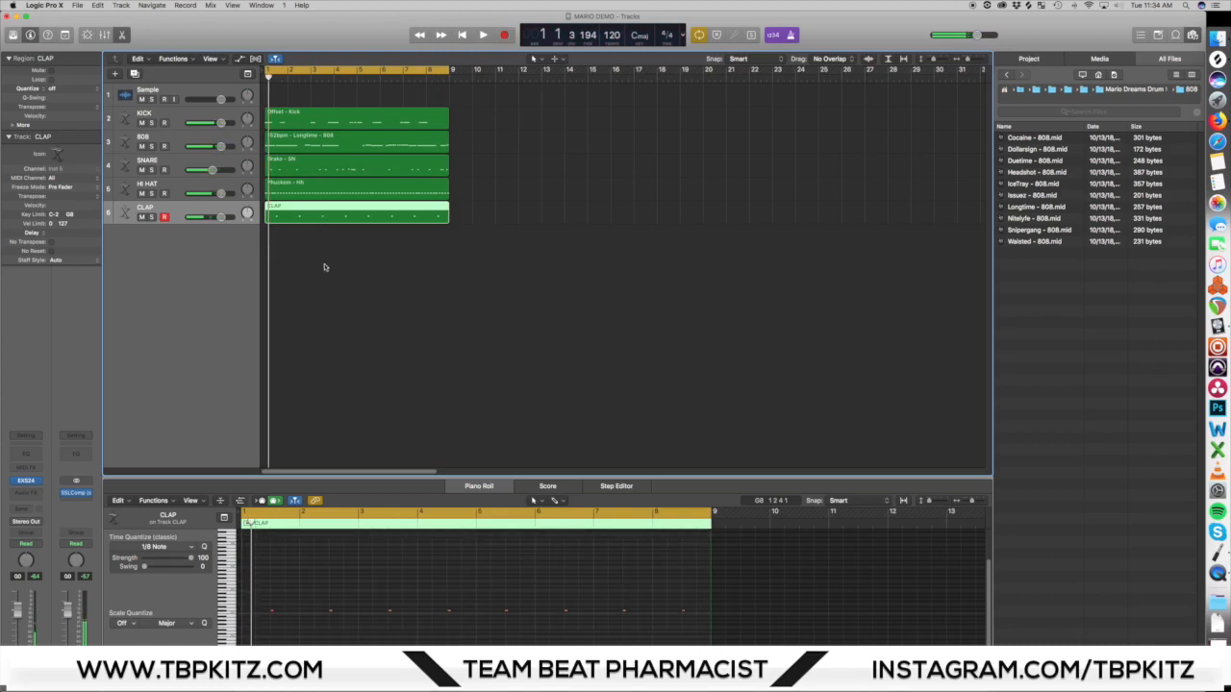
# Step: Select all the recorded clap notes in the Piano Roll and quantize them to 1/8 notes
pyautogui.press('e')
pyautogui.press('e')
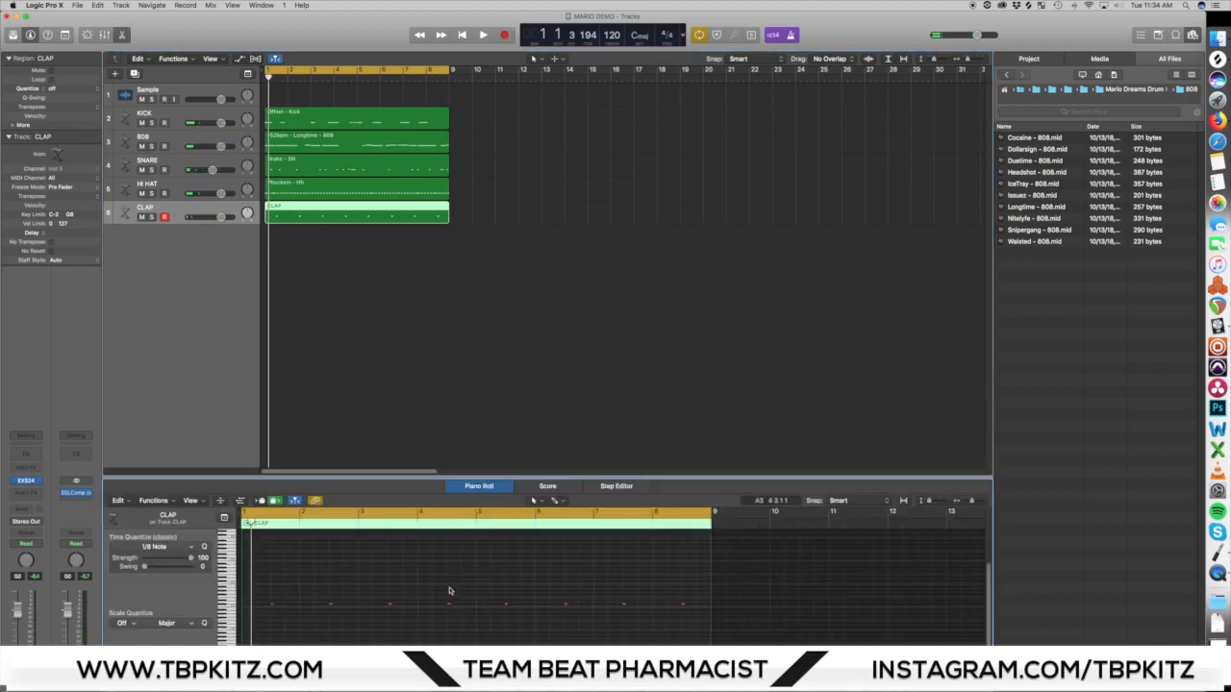
pyautogui.press('super+a')
pyautogui.click(407, 567)
# Step: Play back the full drum pattern with the claps from bar 1
pyautogui.click(267, 77)
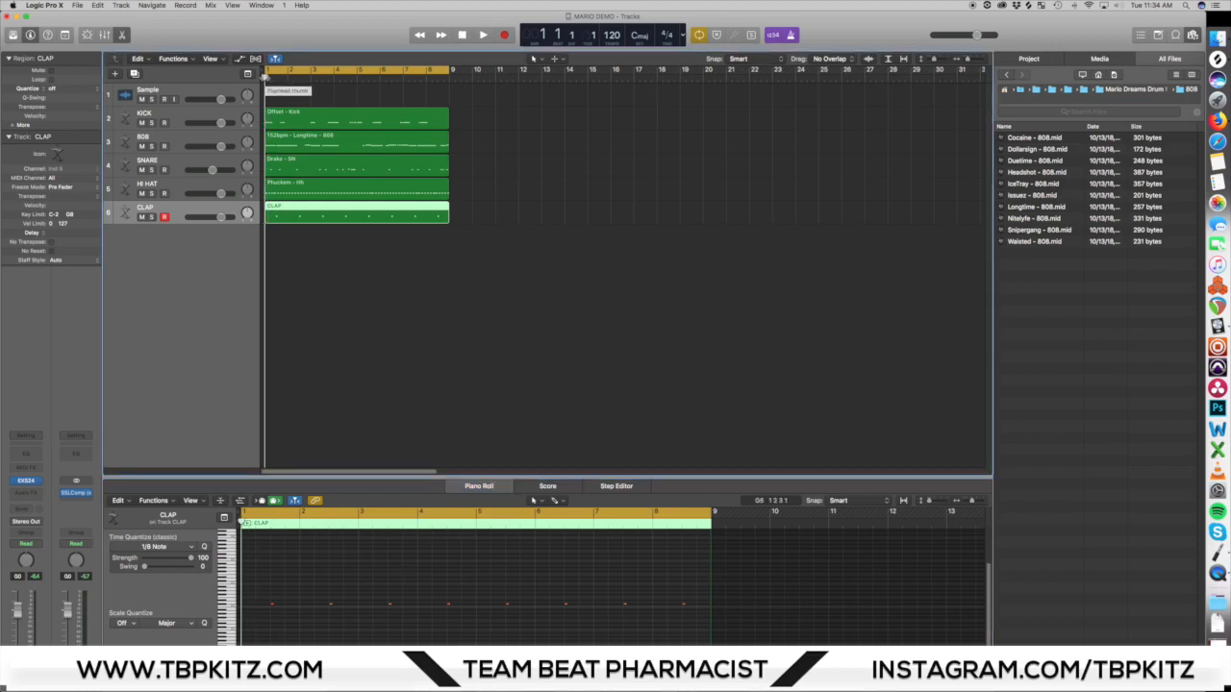
pyautogui.press('space')
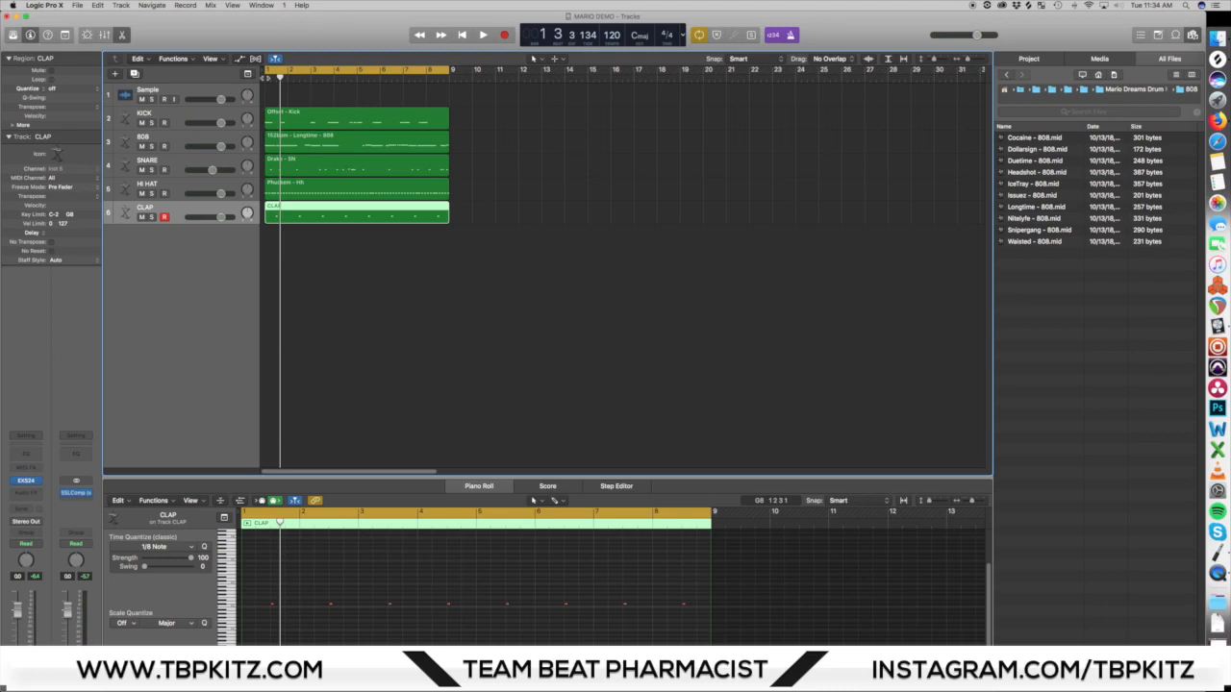
pyautogui.press('space')
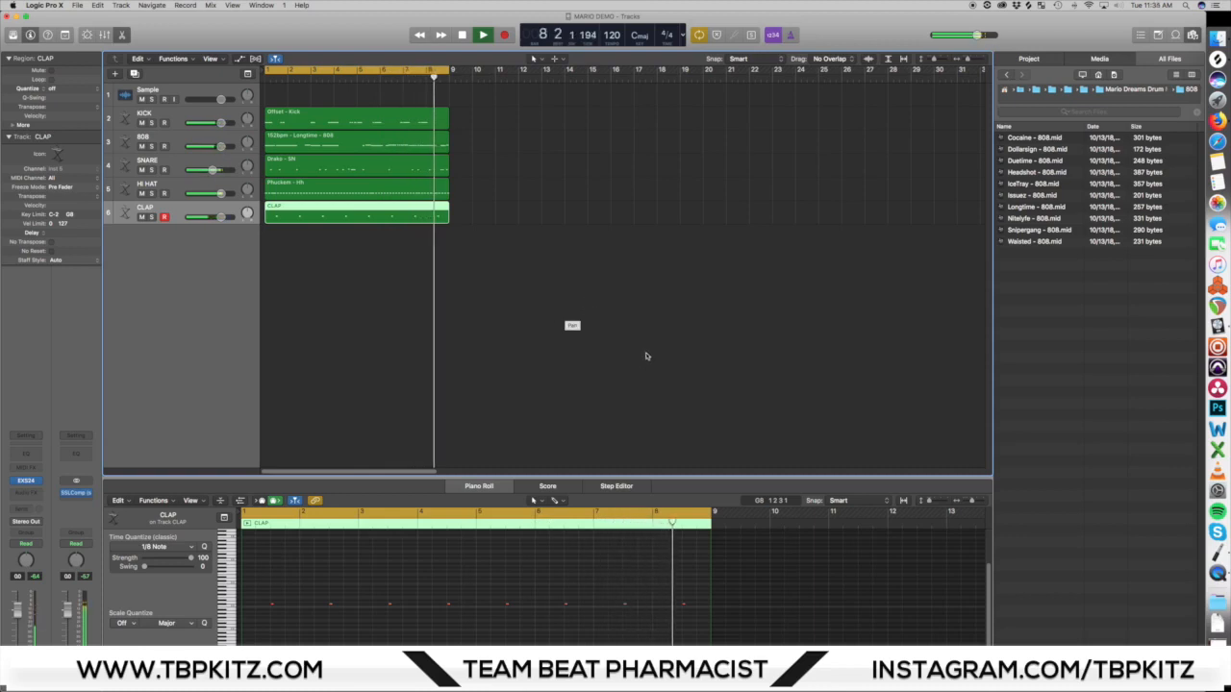
pyautogui.press('space')
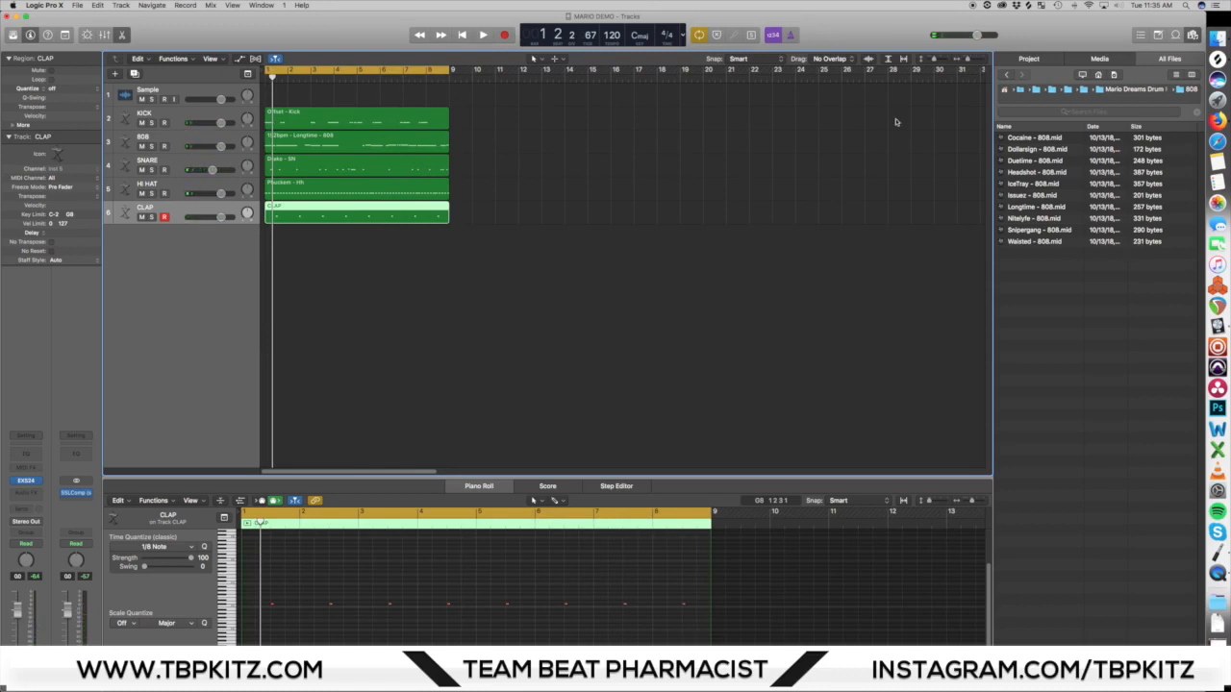
# Step: Browse the MIDI files in the 808, HH, Kick, Snare and OH folders of the Mario Dreams Drum Midi Kit
pyautogui.click(1008, 75)
pyautogui.click(1013, 149)
pyautogui.doubleClick(1013, 149)
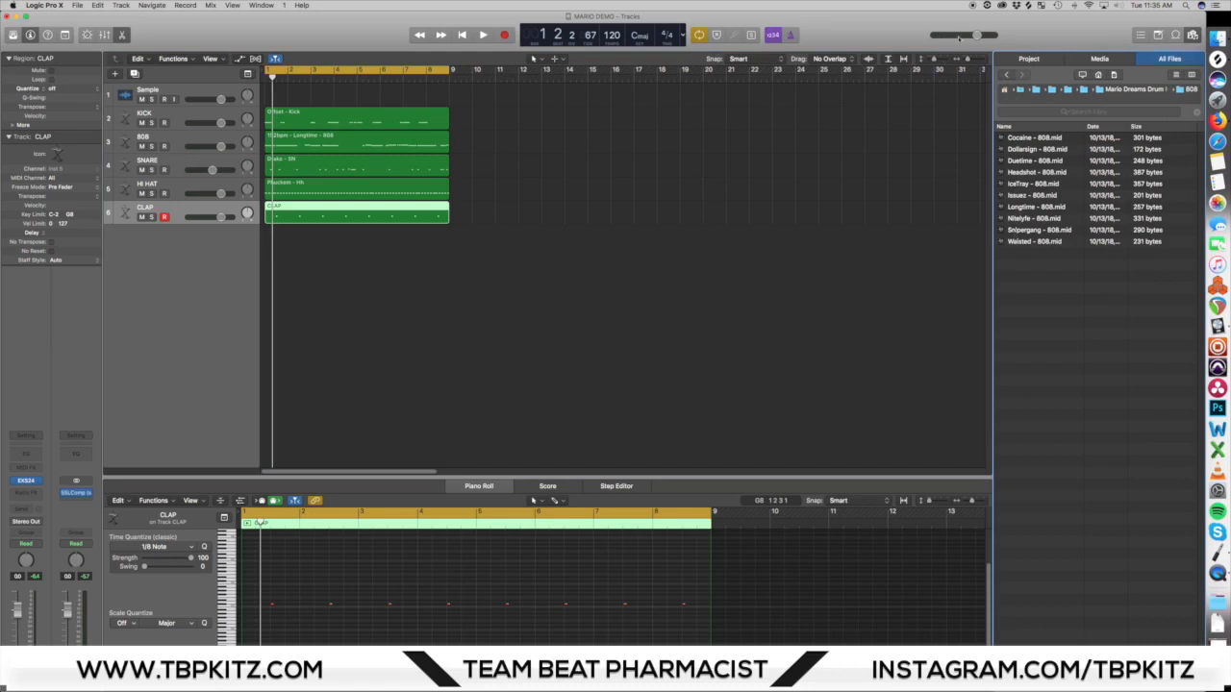
pyautogui.click(1005, 76)
pyautogui.doubleClick(1025, 162)
pyautogui.click(1006, 75)
pyautogui.click(1025, 173)
pyautogui.doubleClick(1026, 173)
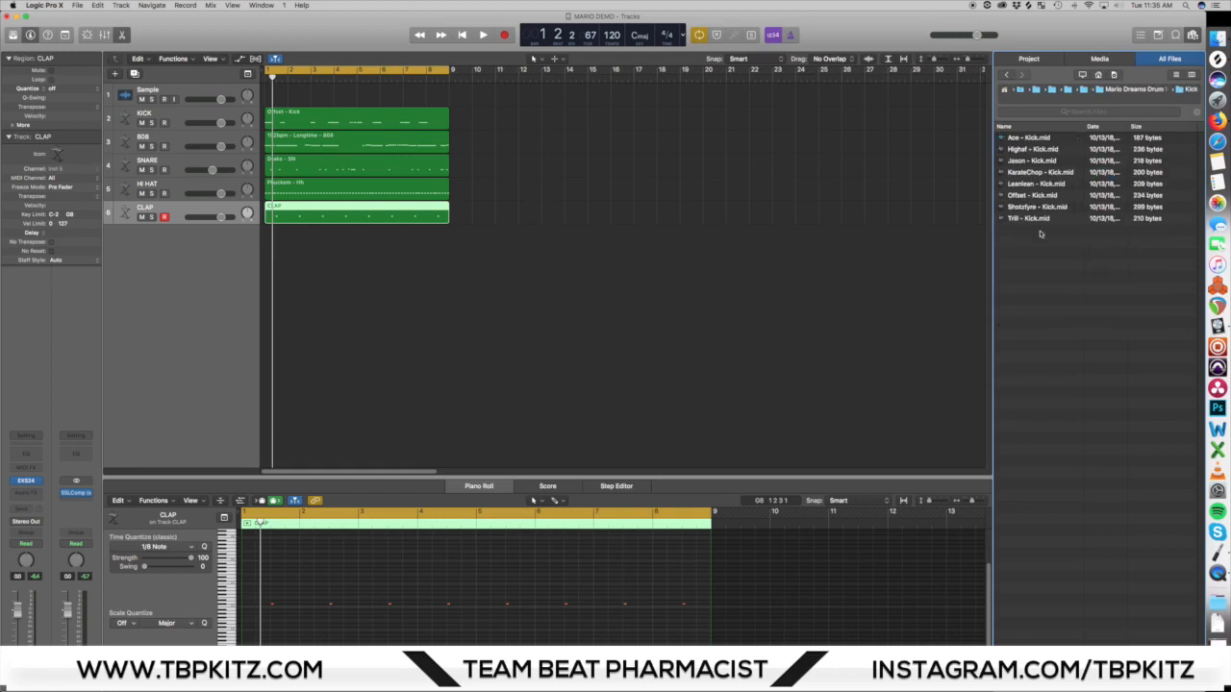
pyautogui.click(1006, 75)
pyautogui.click(1032, 197)
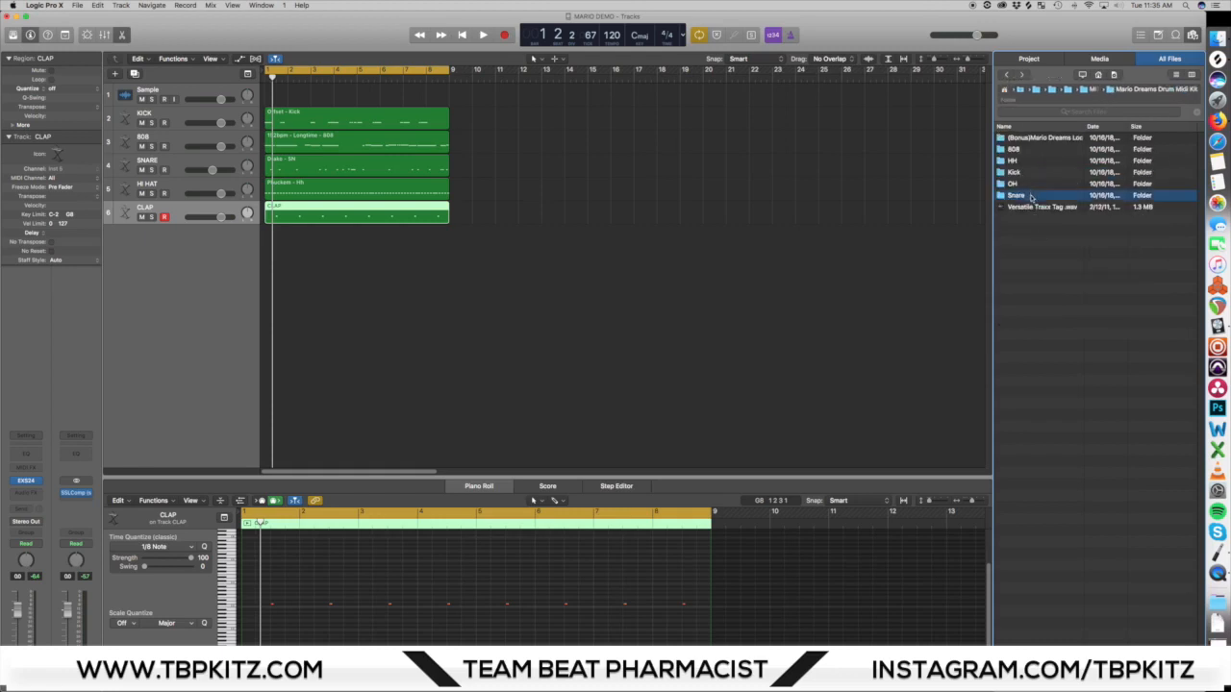
pyautogui.doubleClick(1032, 200)
pyautogui.click(1006, 75)
pyautogui.doubleClick(1019, 184)
pyautogui.click(1008, 75)
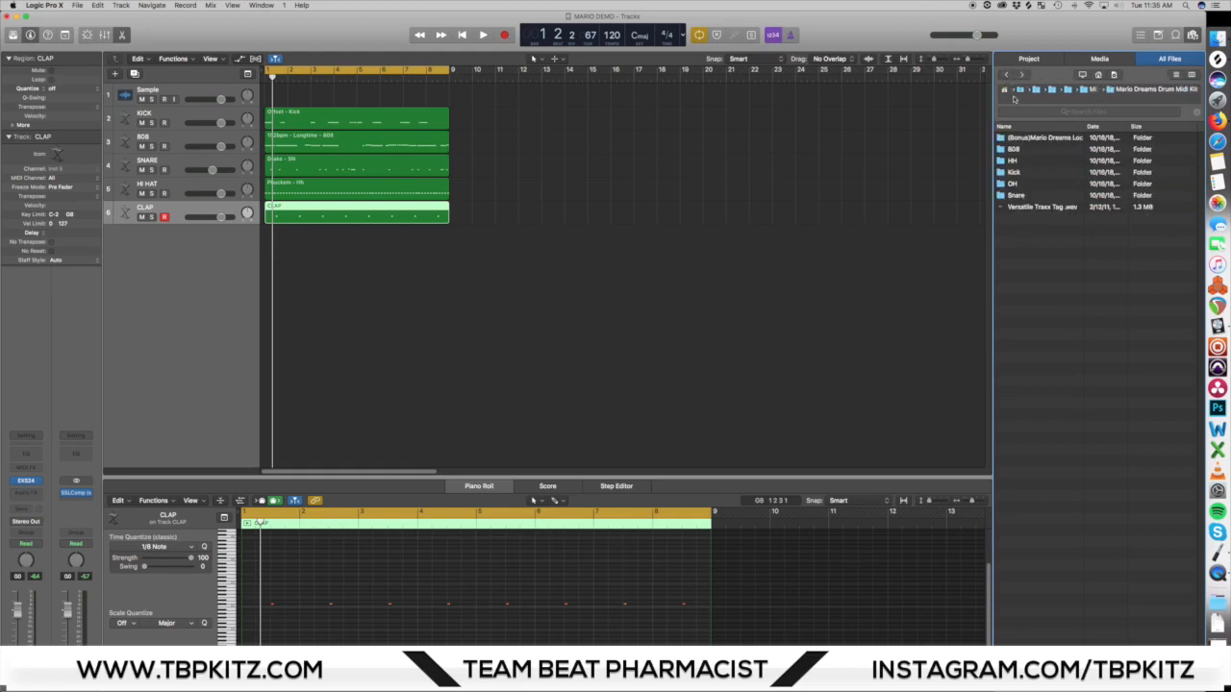
pyautogui.click(1037, 186)
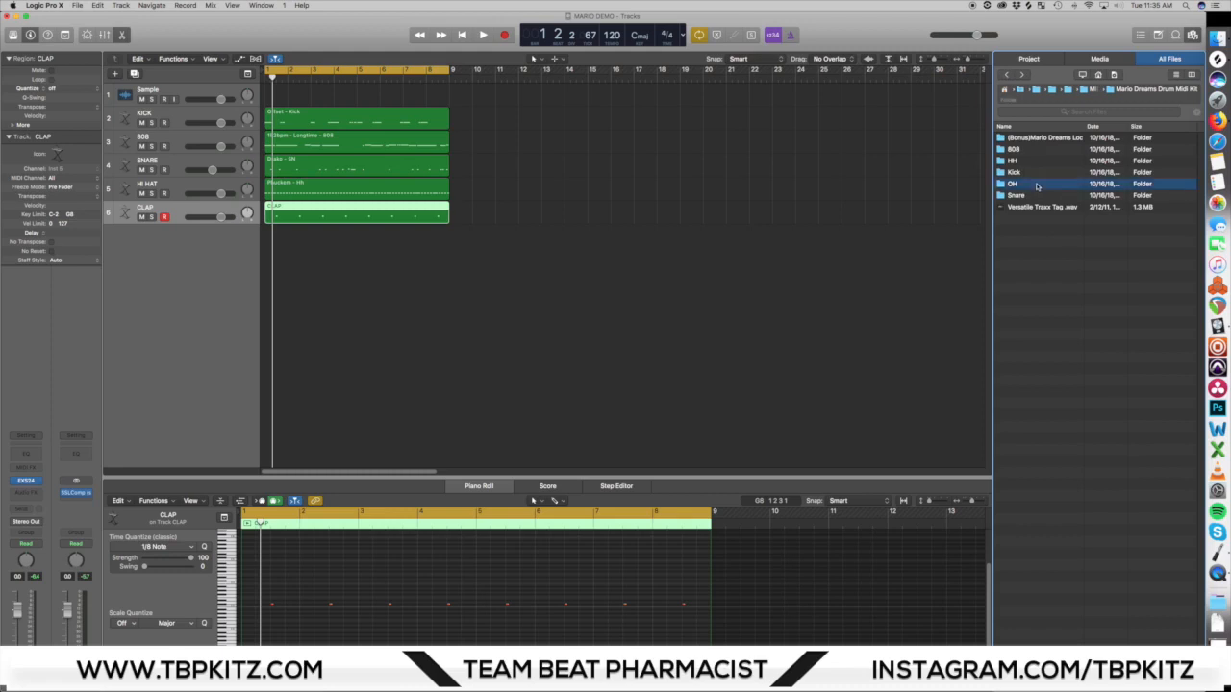
# Step: Check the Snare folder of the drum kit again and open the (Bonus)Mario Dreams Loop Kit folder
pyautogui.doubleClick(1015, 195)
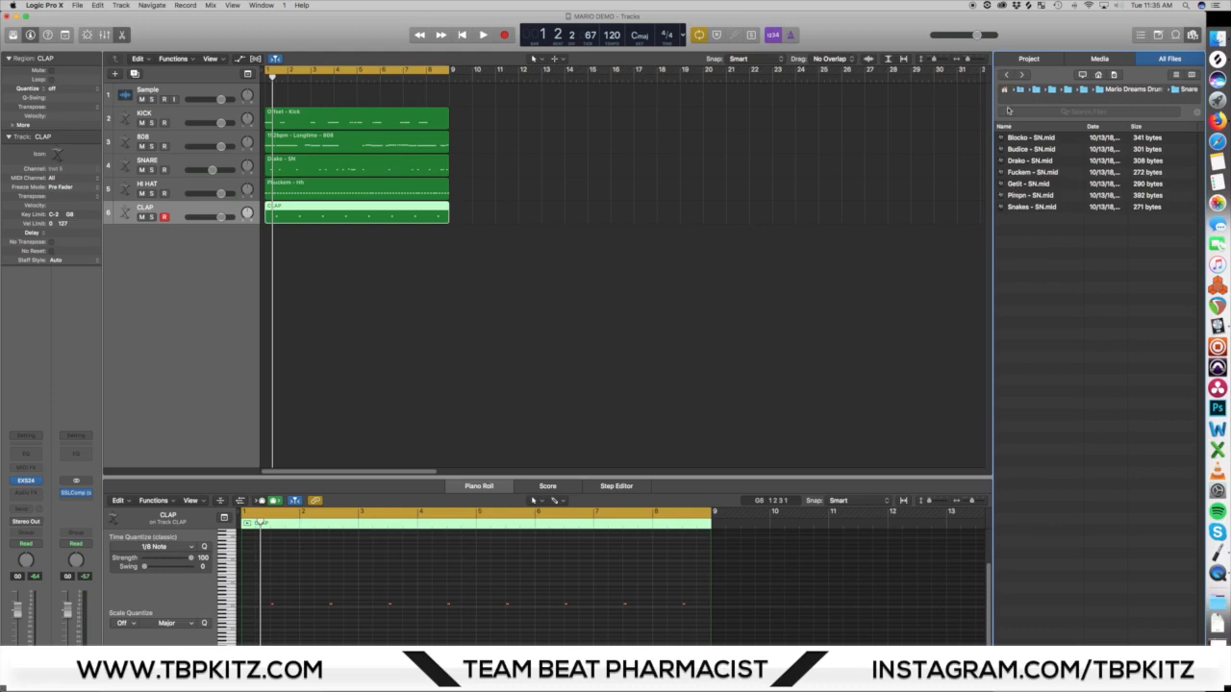
pyautogui.click(1007, 75)
pyautogui.doubleClick(1020, 196)
pyautogui.click(1007, 75)
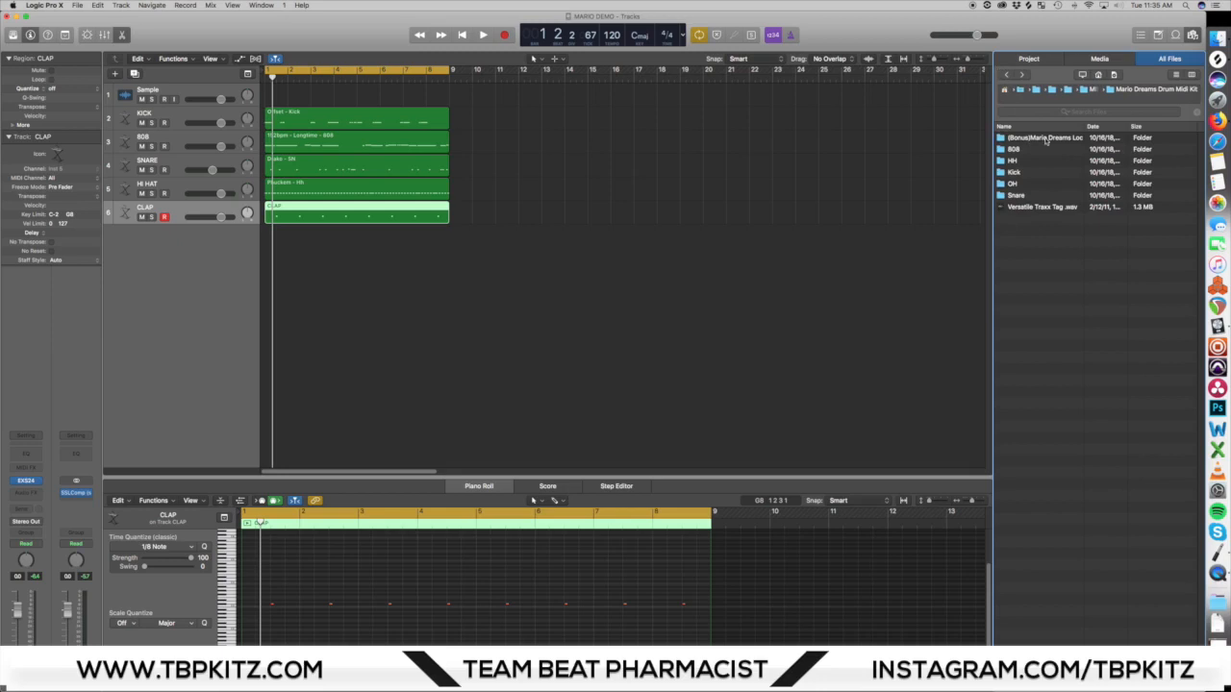
pyautogui.doubleClick(1046, 138)
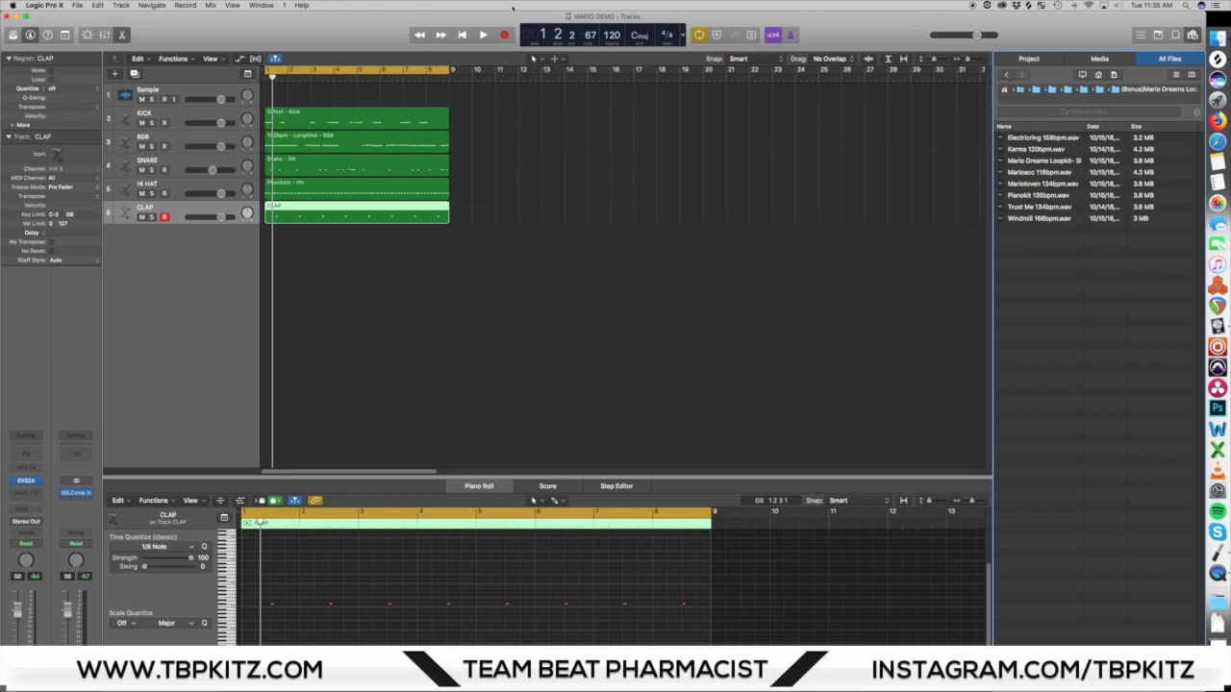
pyautogui.press('space')
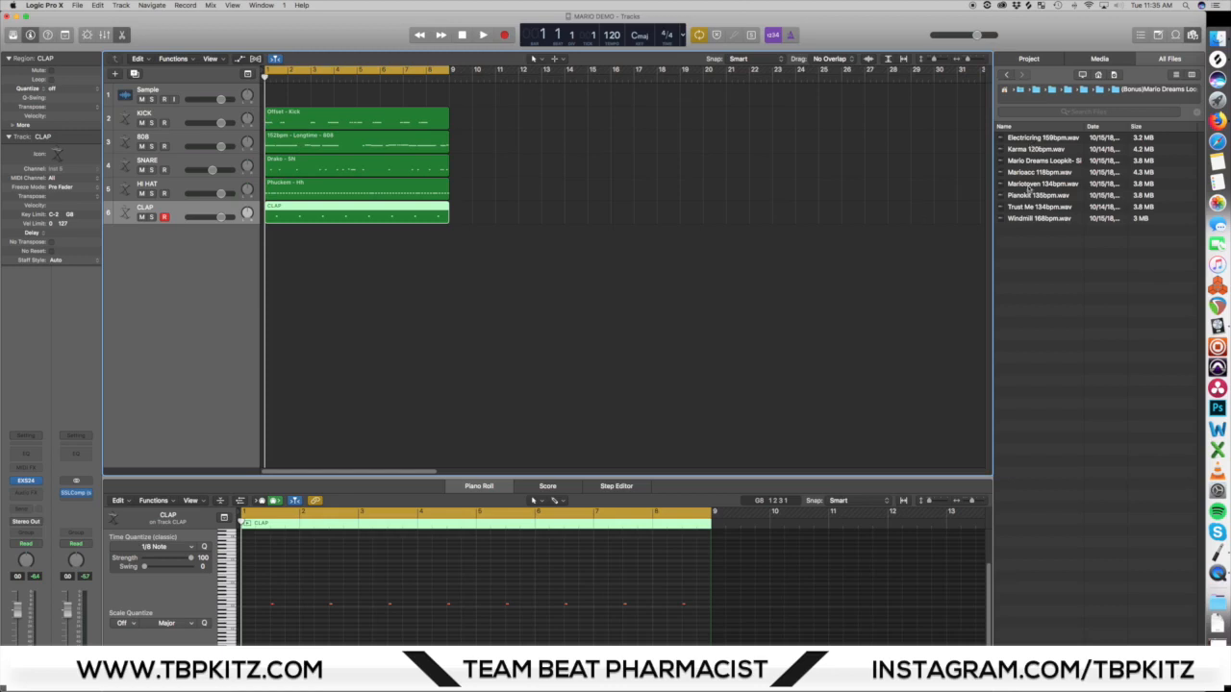
# Step: Audition the Electricring, Karma and Mario Dreams Loopkit loops, and widen the file browser and its Name column to show full file names
pyautogui.click(1039, 140)
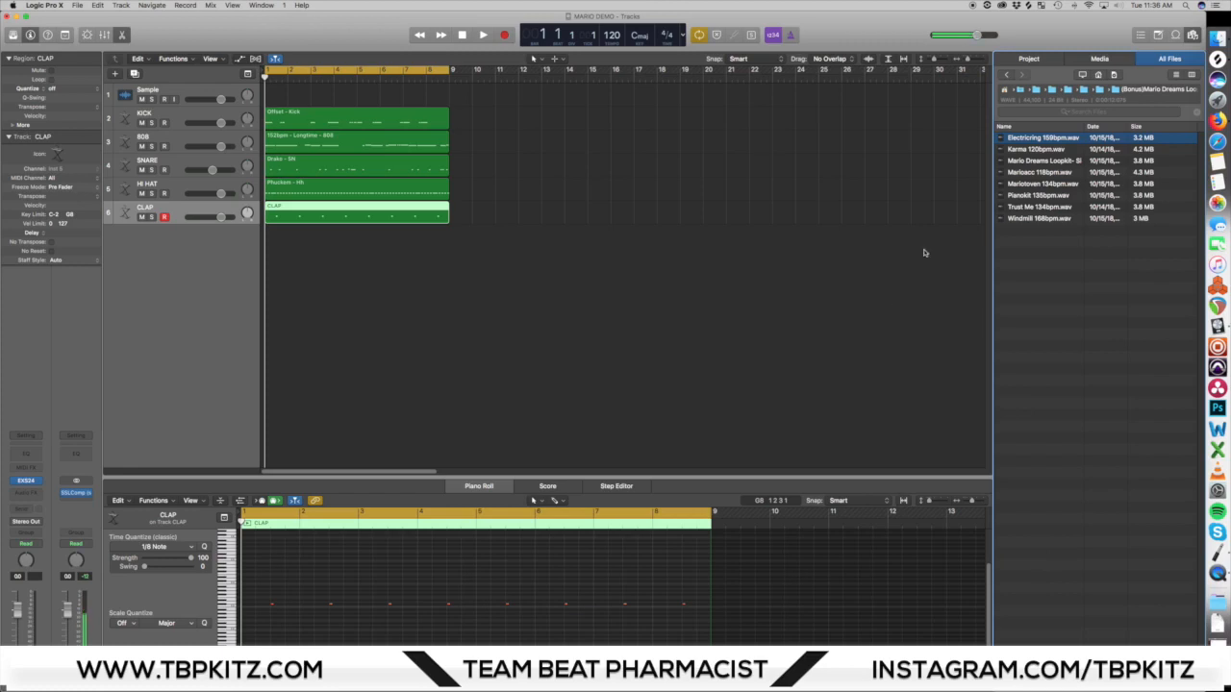
pyautogui.click(1022, 150)
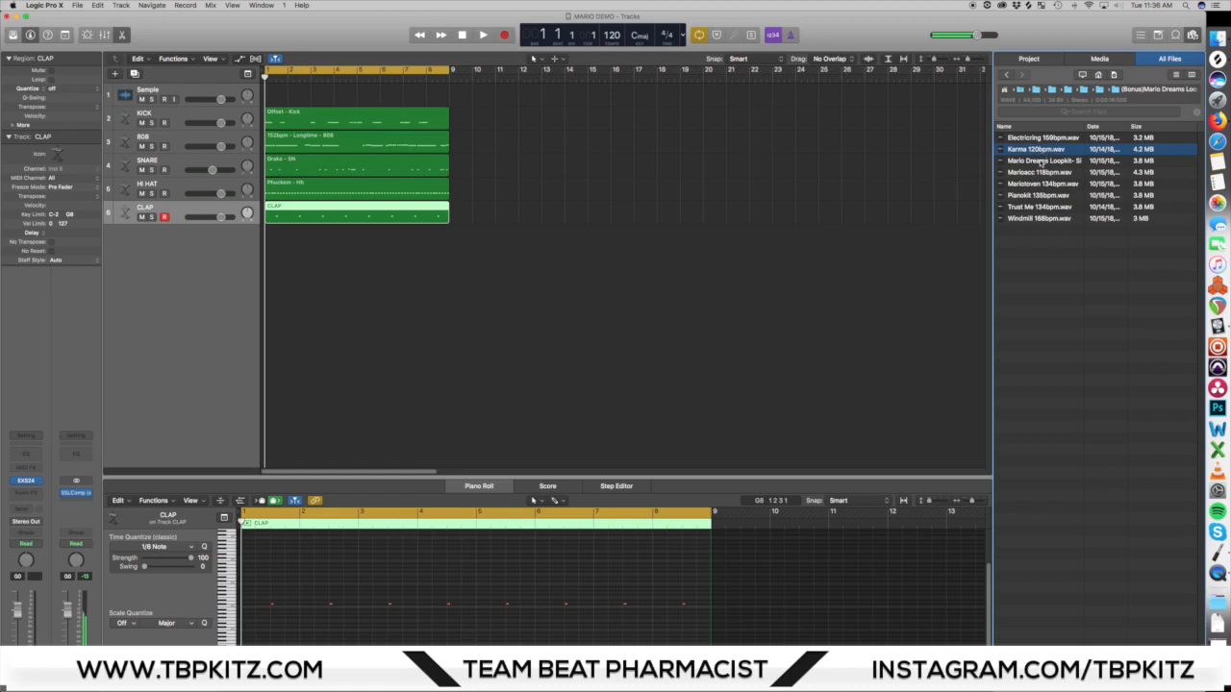
pyautogui.click(1040, 162)
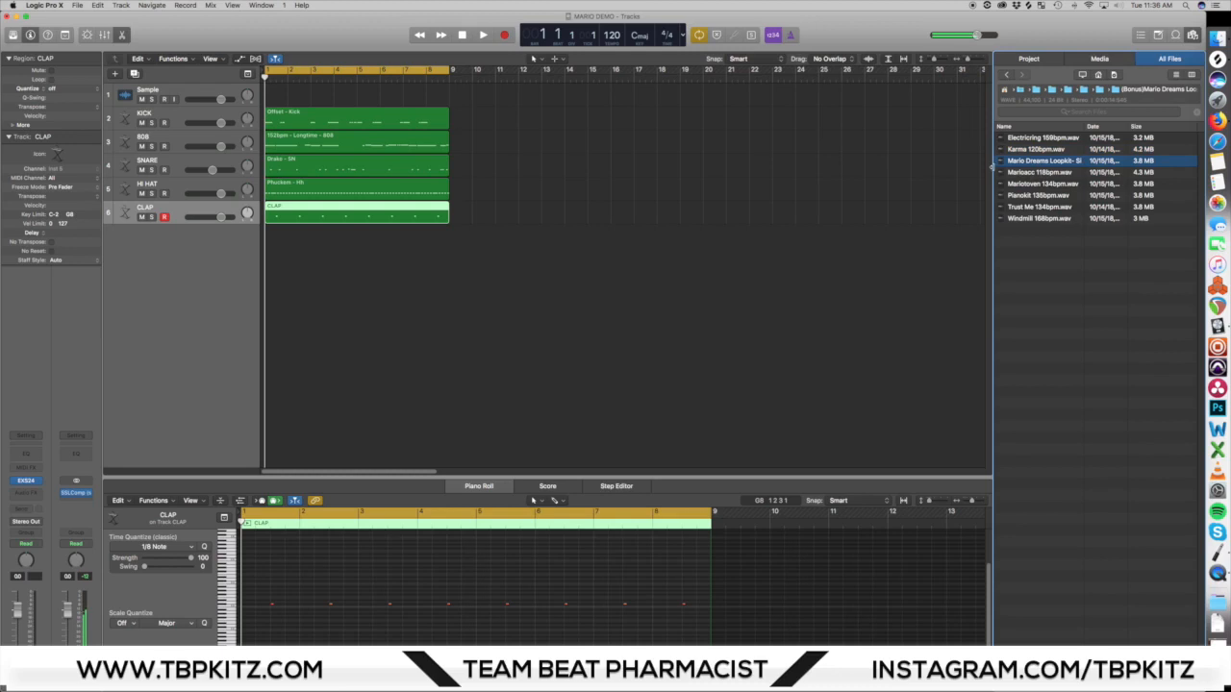
pyautogui.moveTo(991, 164); pyautogui.dragTo(909, 165)
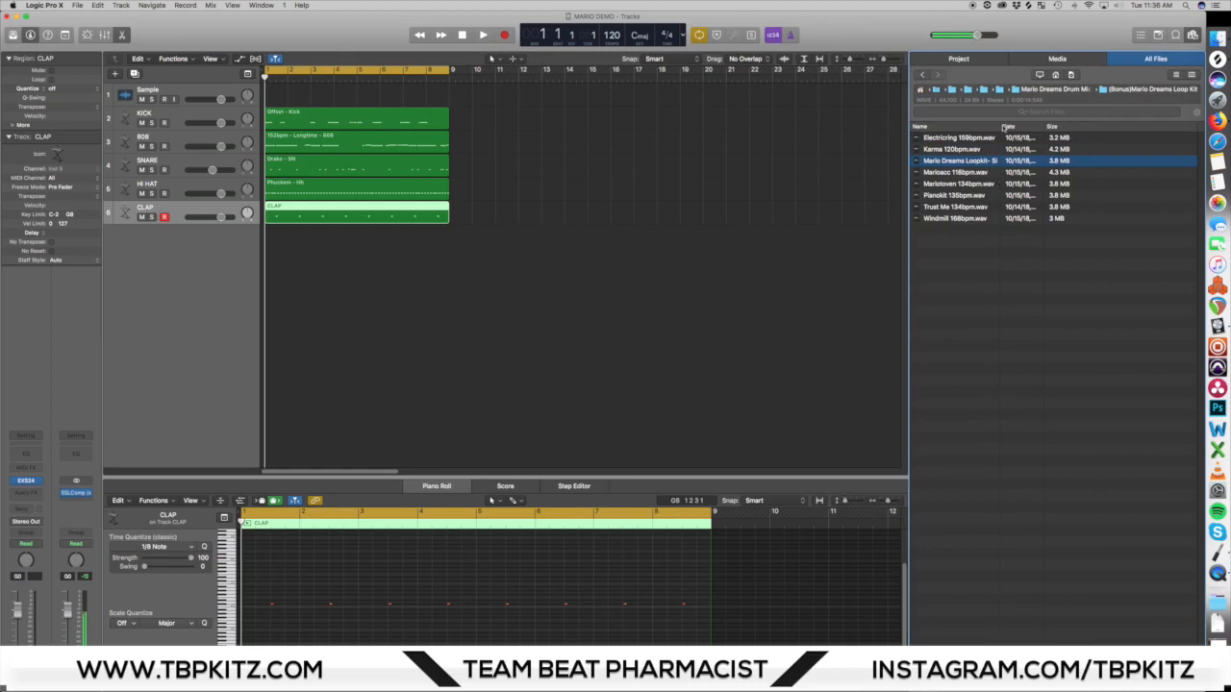
pyautogui.moveTo(1000, 125); pyautogui.dragTo(1089, 126)
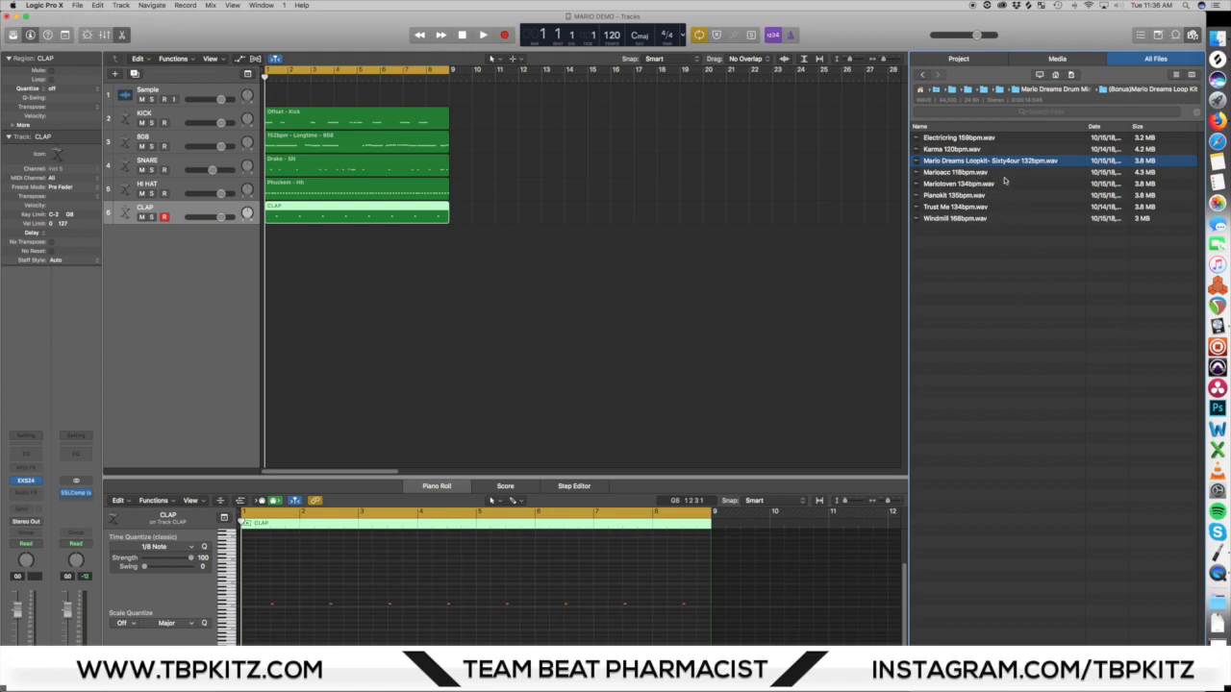
# Step: Audition the Marioacc 118bpm, Mariotoven 134bpm, Pianokit 135bpm, Trust Me 134bpm and Windmill 168bpm loops
pyautogui.click(996, 173)
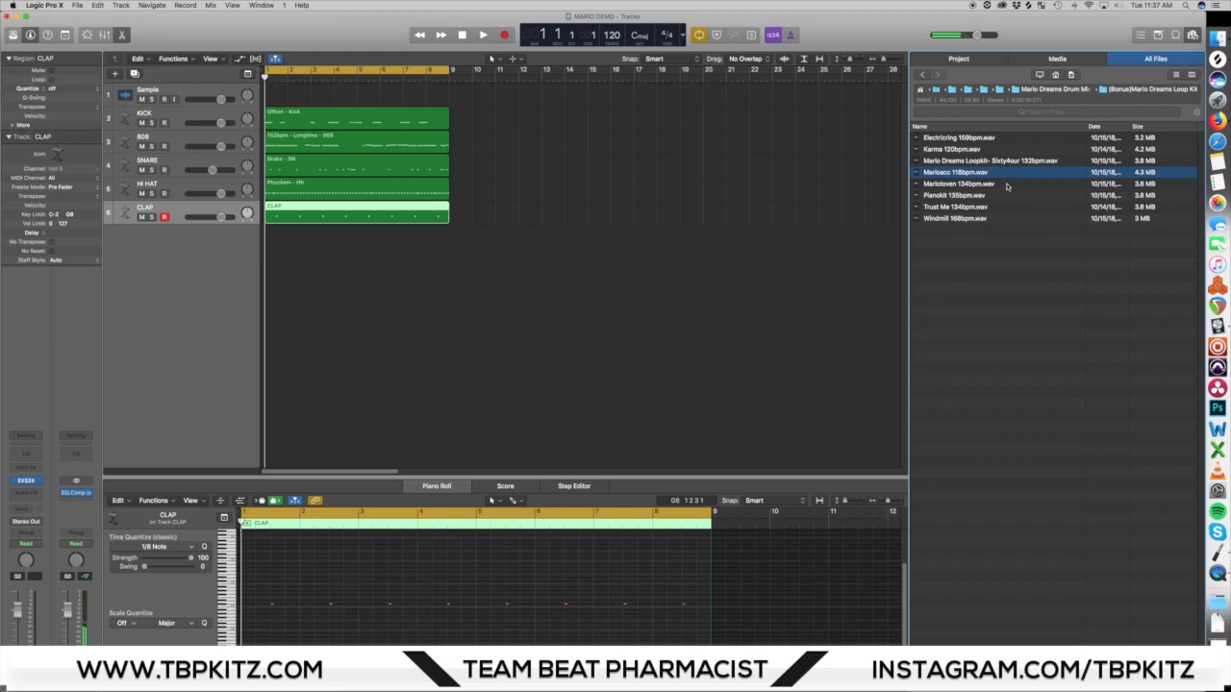
pyautogui.click(1007, 184)
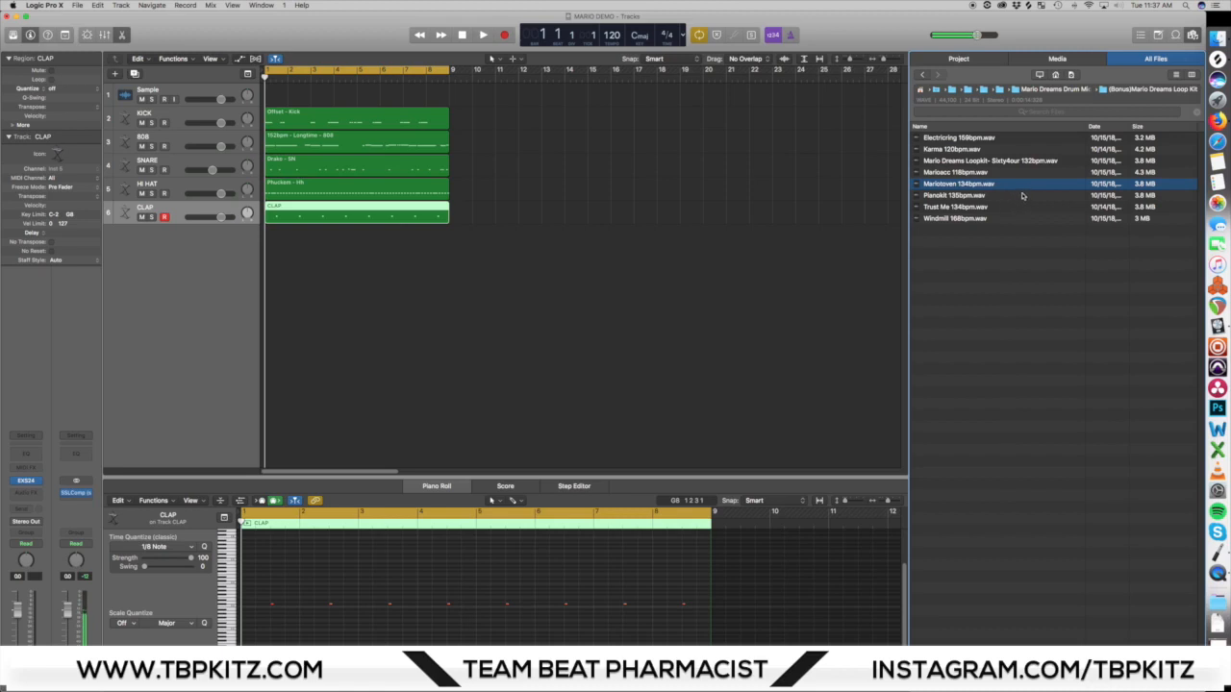
pyautogui.click(1022, 197)
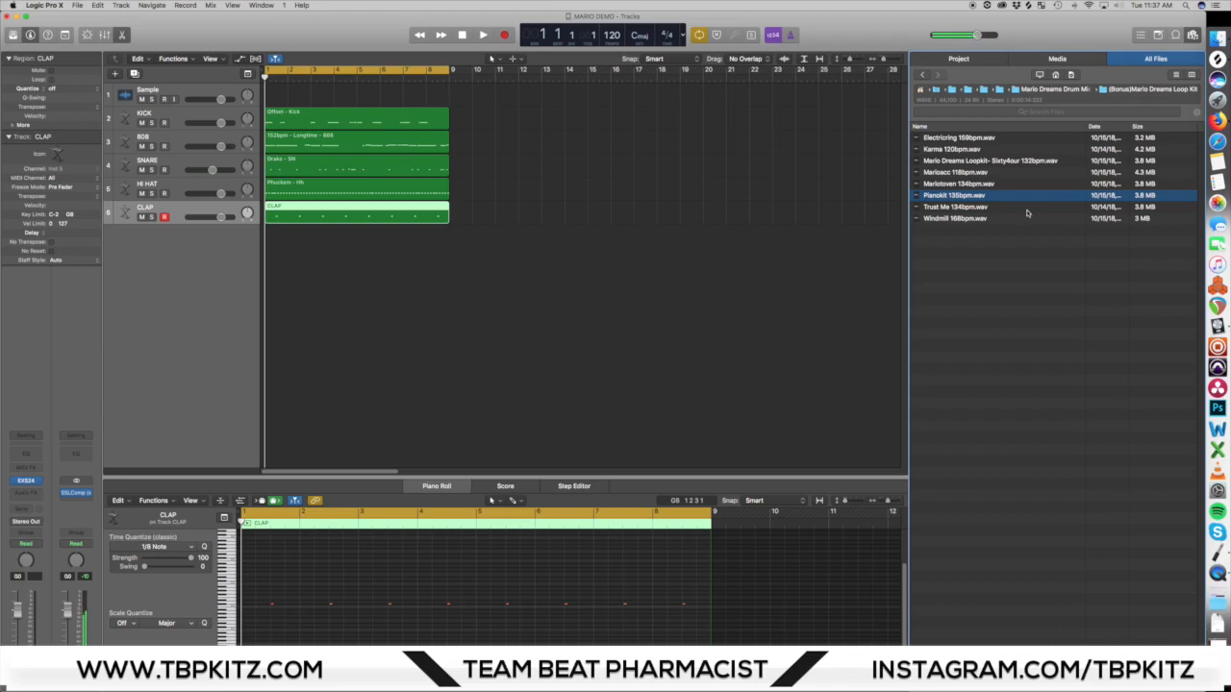
pyautogui.click(1027, 209)
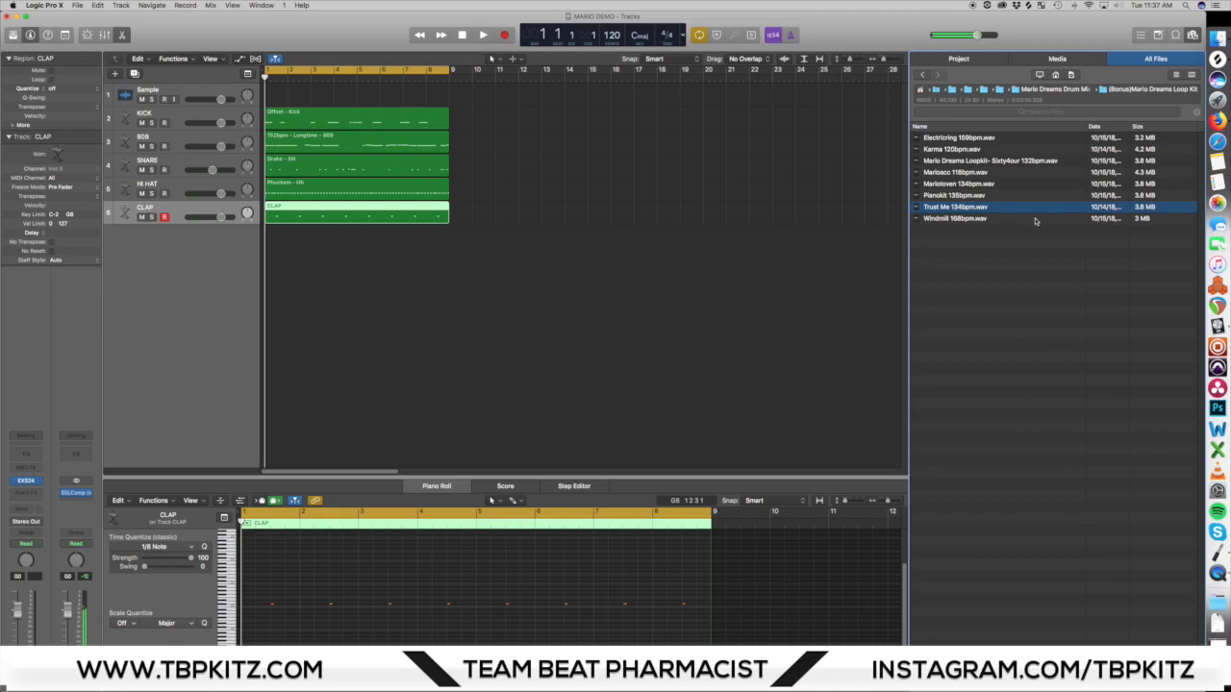
pyautogui.click(1035, 221)
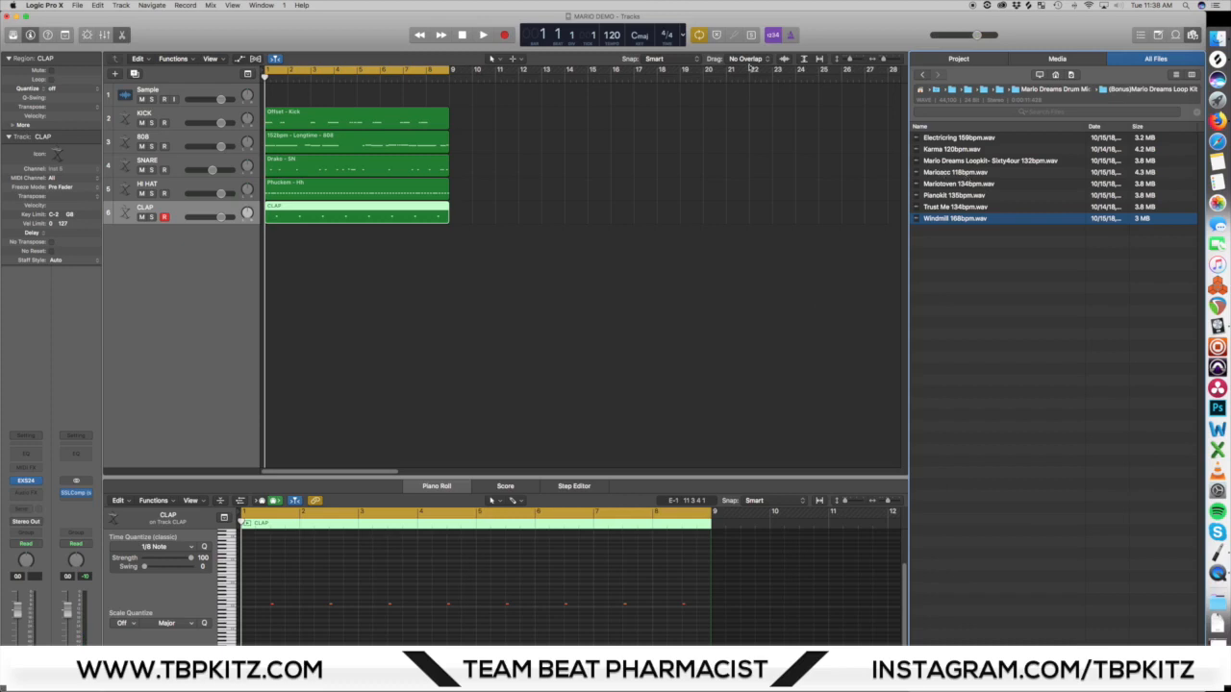
# Step: Add Marioacc 118bpm.wav at bar 1 on a new track below CLAP and time-stretch it to exactly eight bars
pyautogui.moveTo(963, 171); pyautogui.dragTo(455, 262)
pyautogui.moveTo(356, 117); pyautogui.dragTo(481, 283)
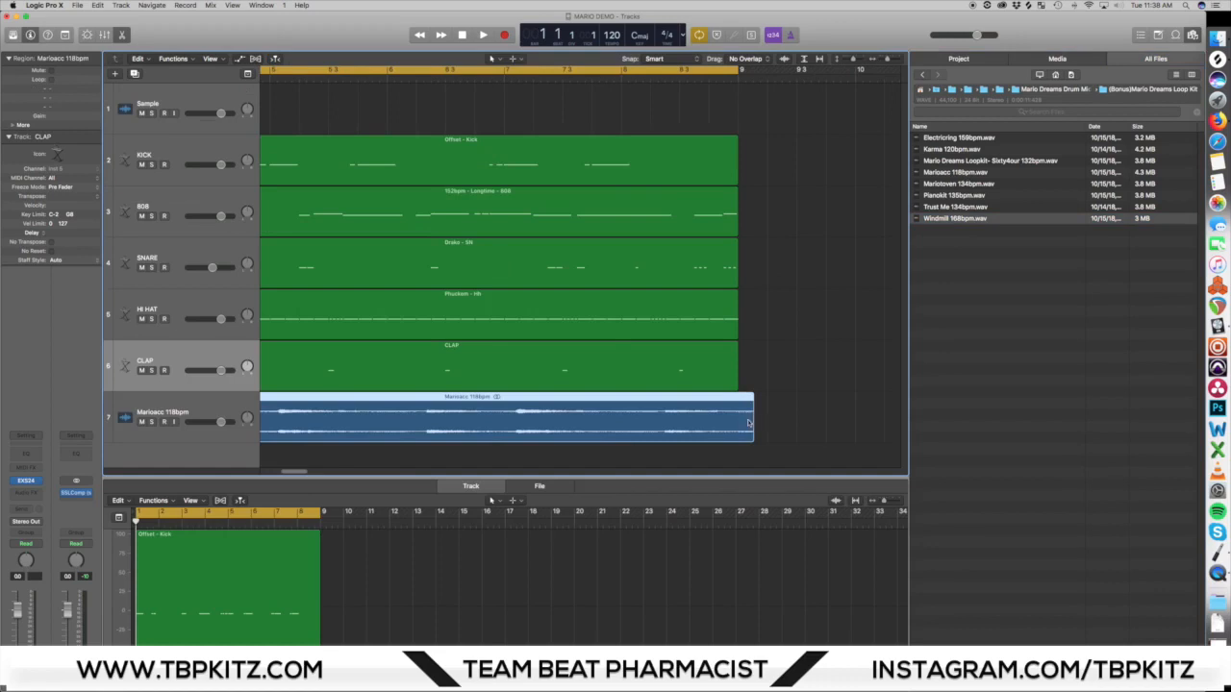
pyautogui.moveTo(755, 421); pyautogui.dragTo(742, 421)
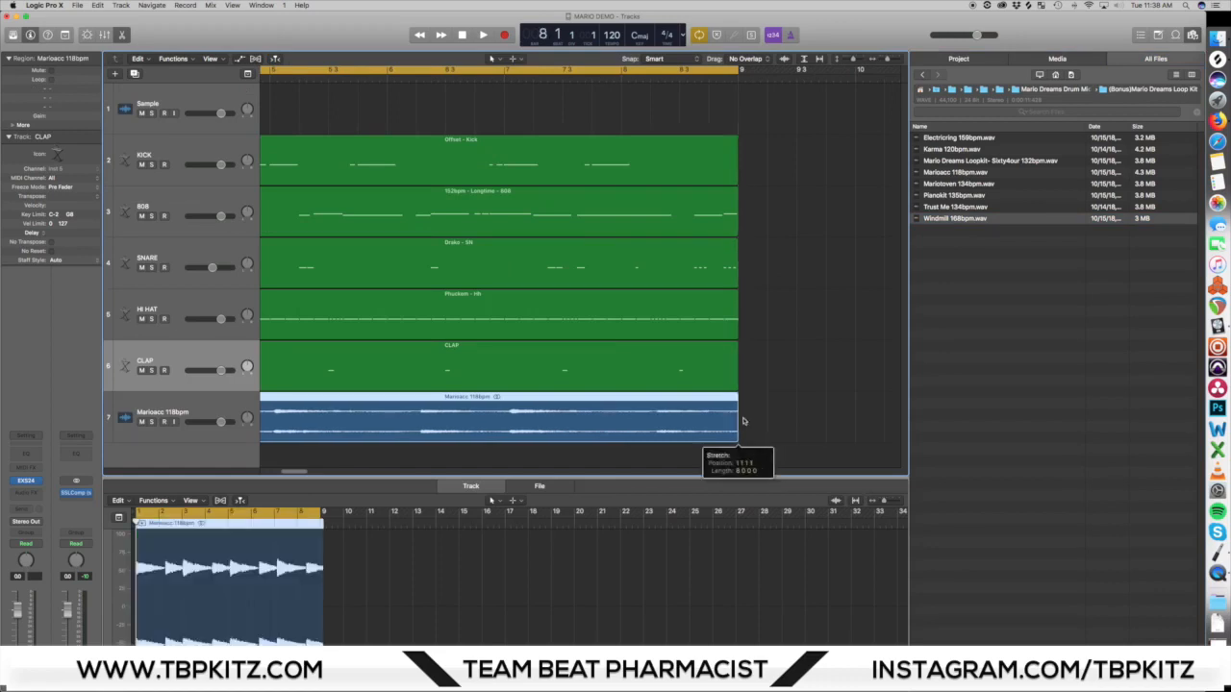
pyautogui.keyDown('ctrl'); pyautogui.keyDown('alt'); pyautogui.click(836, 462); pyautogui.keyUp('alt'); pyautogui.keyUp('ctrl')
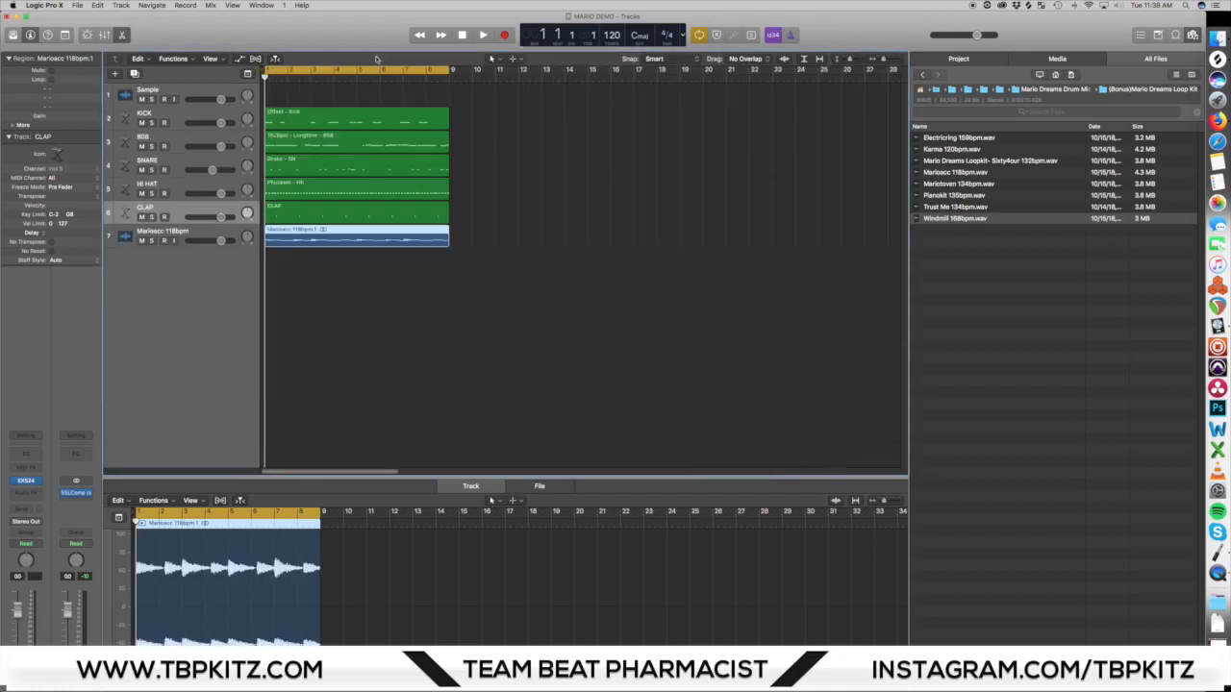
# Step: Play back the drum pattern together with the stretched Marioacc loop from bar 1
pyautogui.press('space')
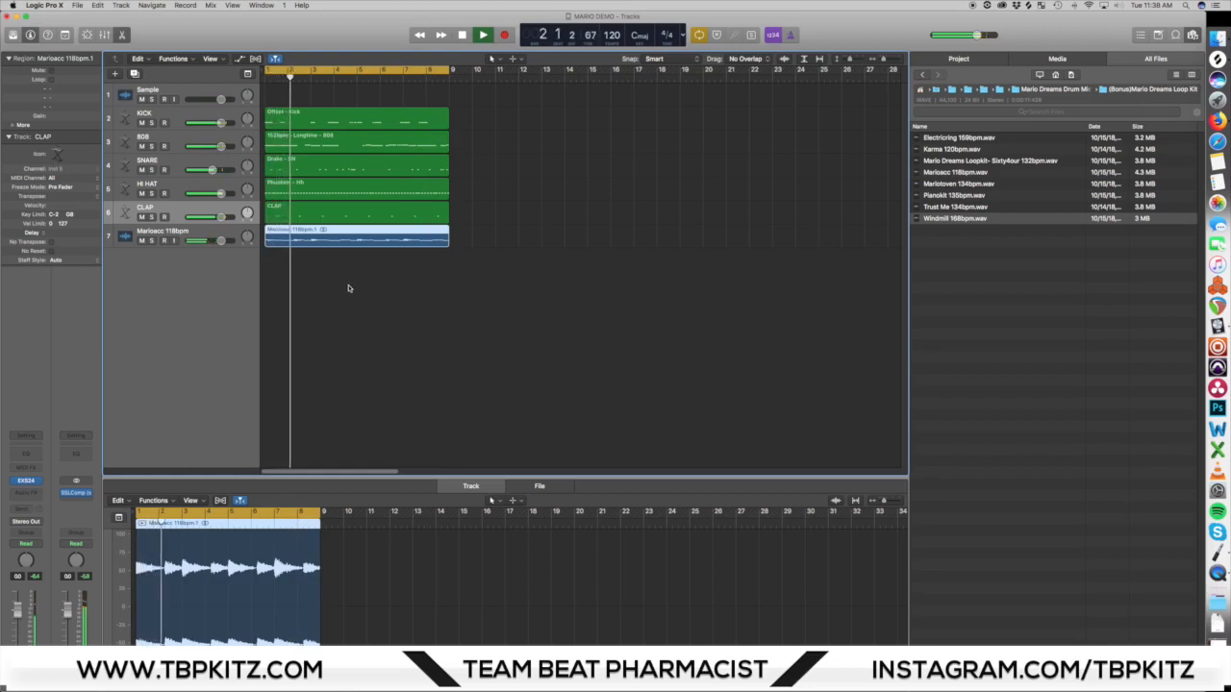
pyautogui.press('space')
# Step: Insert the stereo Cableguys ShaperBox audio effect on the Marioacc 118bpm track and dismiss its demo notice
pyautogui.click(179, 238)
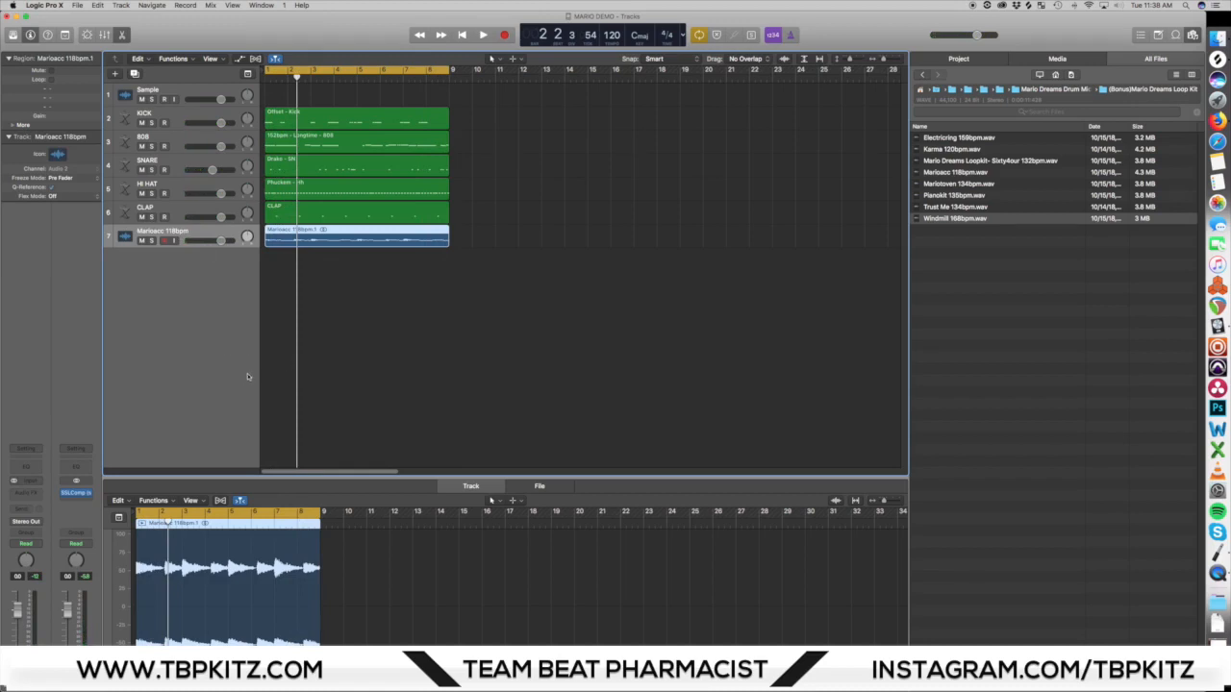
pyautogui.press('x')
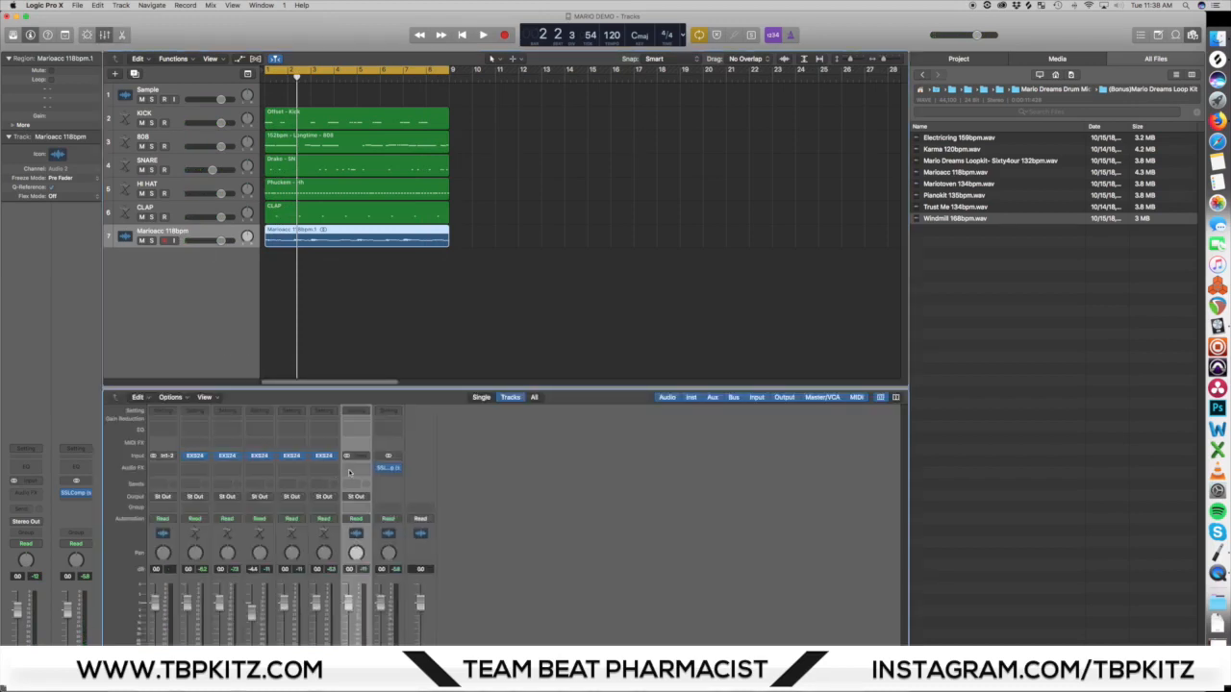
pyautogui.click(350, 470)
pyautogui.moveTo(366, 520)
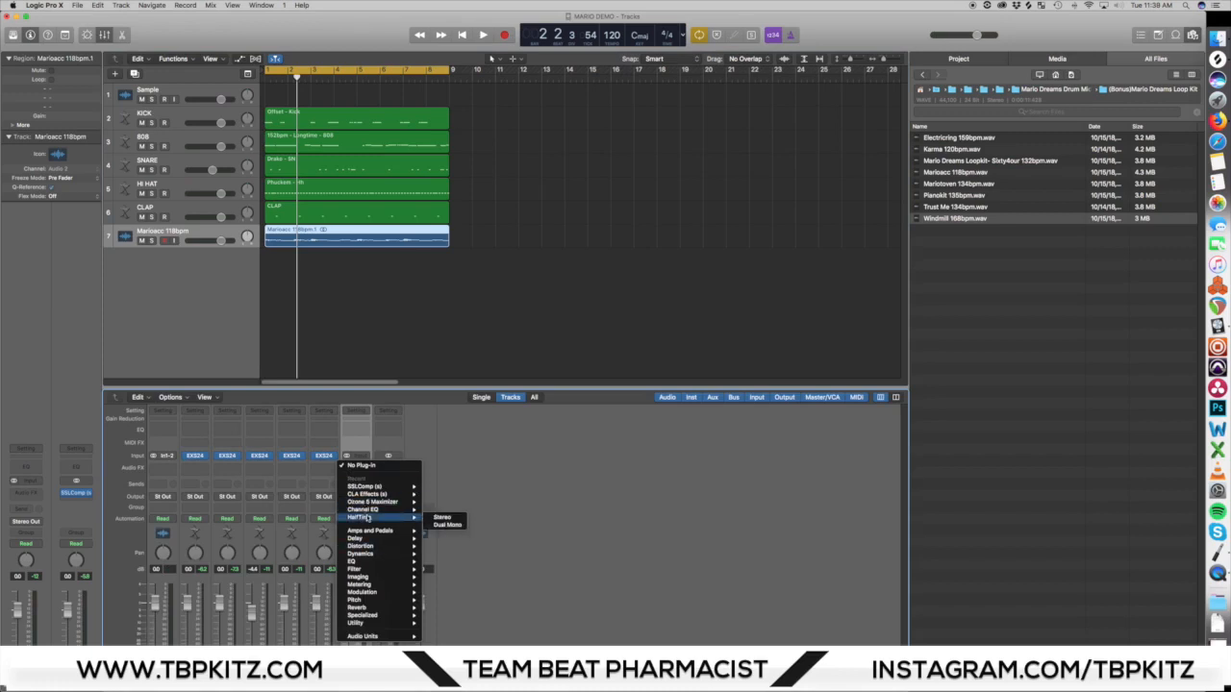
pyautogui.moveTo(406, 637)
pyautogui.moveTo(462, 638)
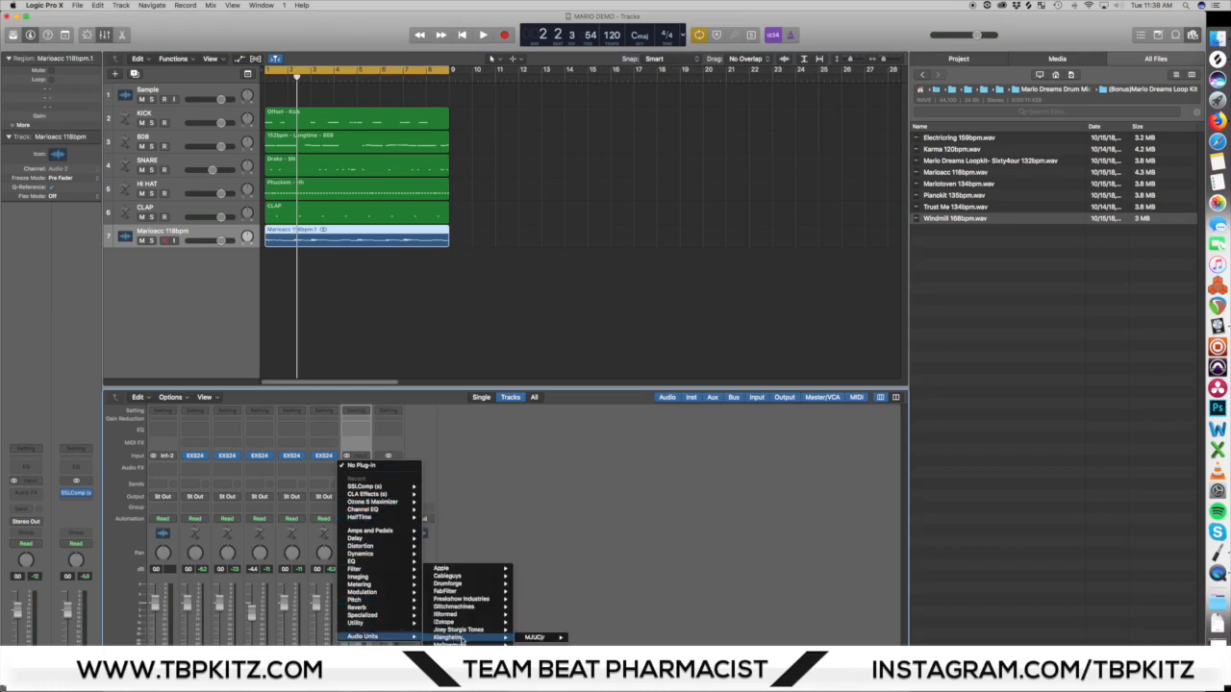
pyautogui.moveTo(448, 576)
pyautogui.moveTo(553, 584)
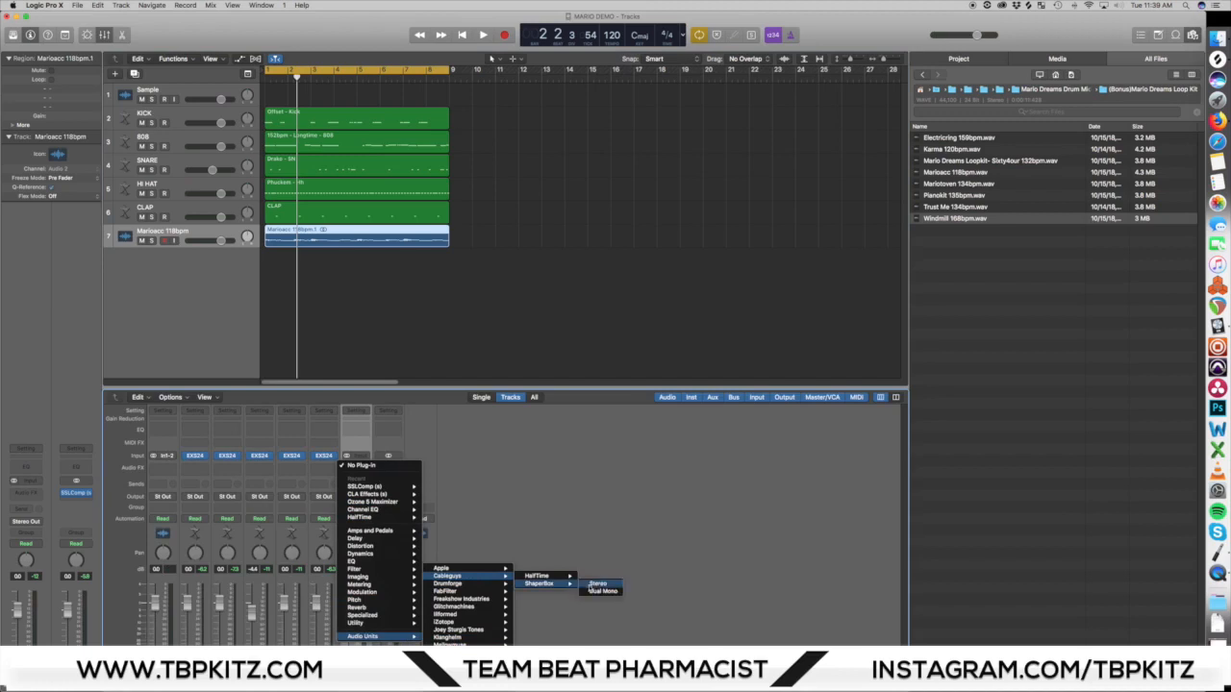
pyautogui.click(596, 583)
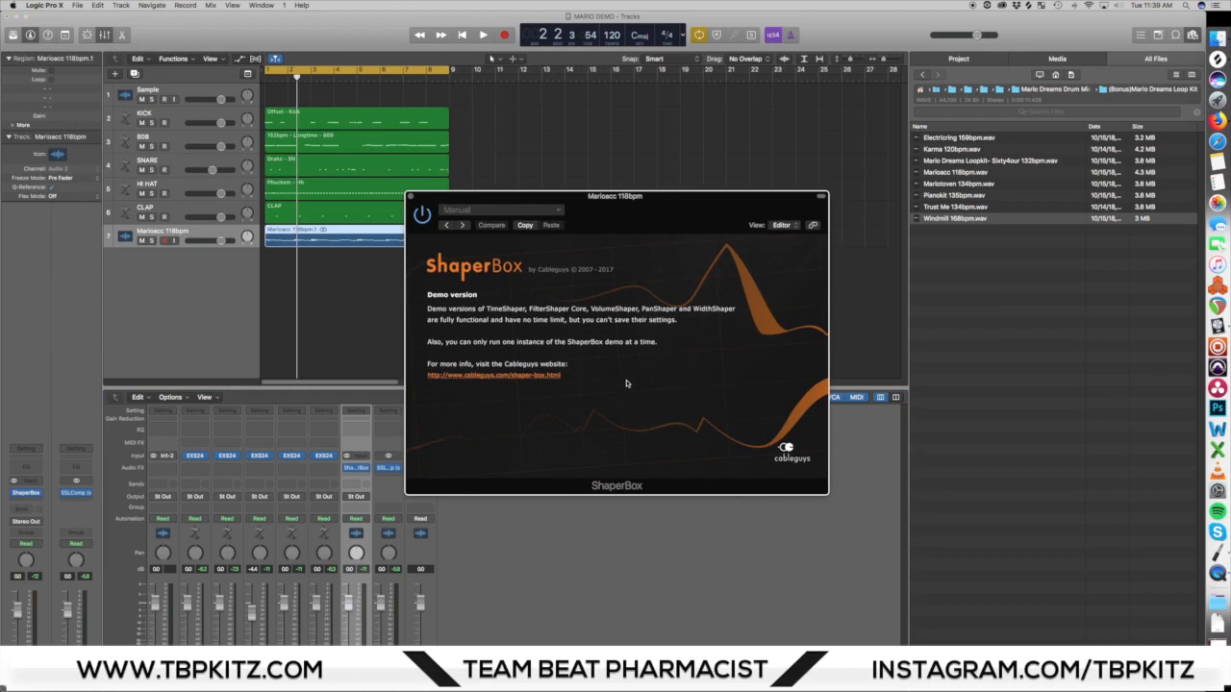
pyautogui.click(627, 383)
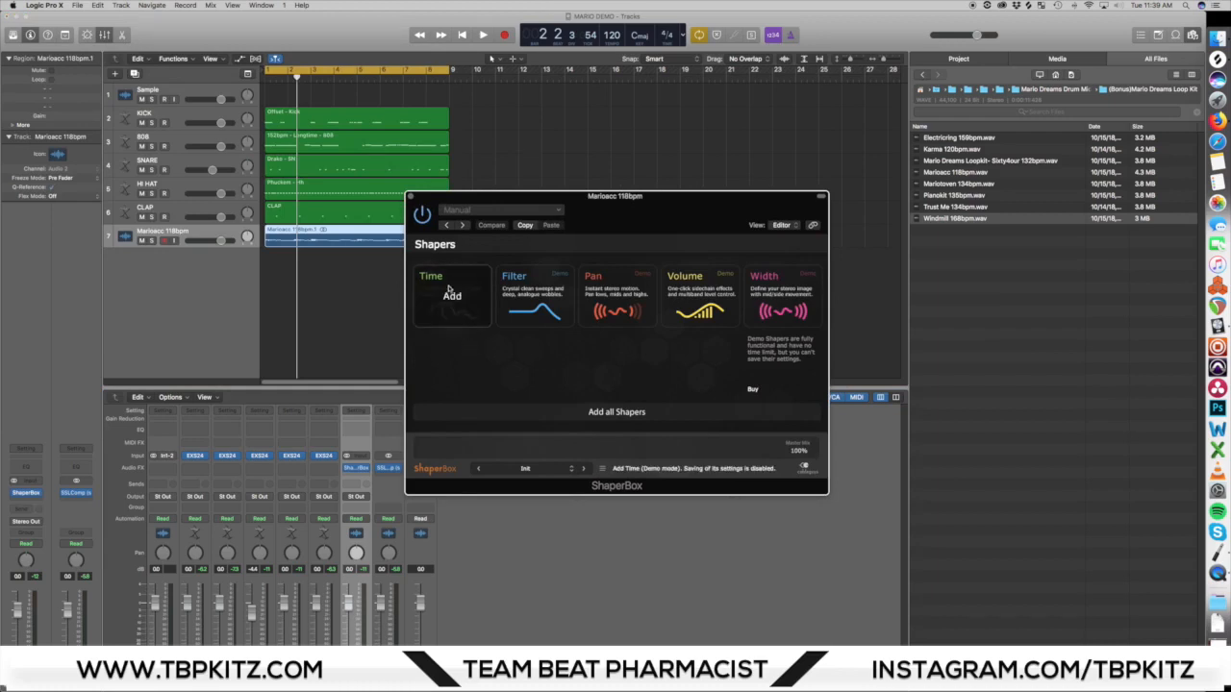
# Step: Add the Time shaper in ShaperBox with a Pattern 1 preset and set its loop length to 2 Bars (8/4)
pyautogui.moveTo(644, 209); pyautogui.dragTo(637, 323)
pyautogui.moveTo(504, 382)
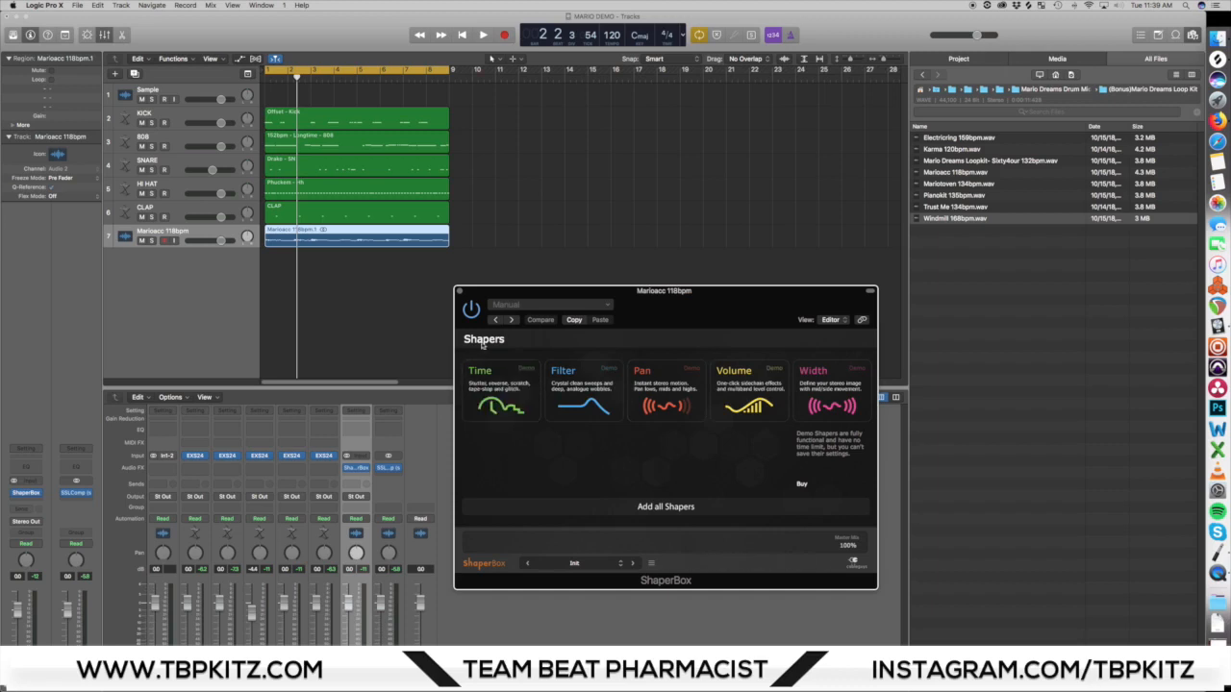
pyautogui.click(487, 377)
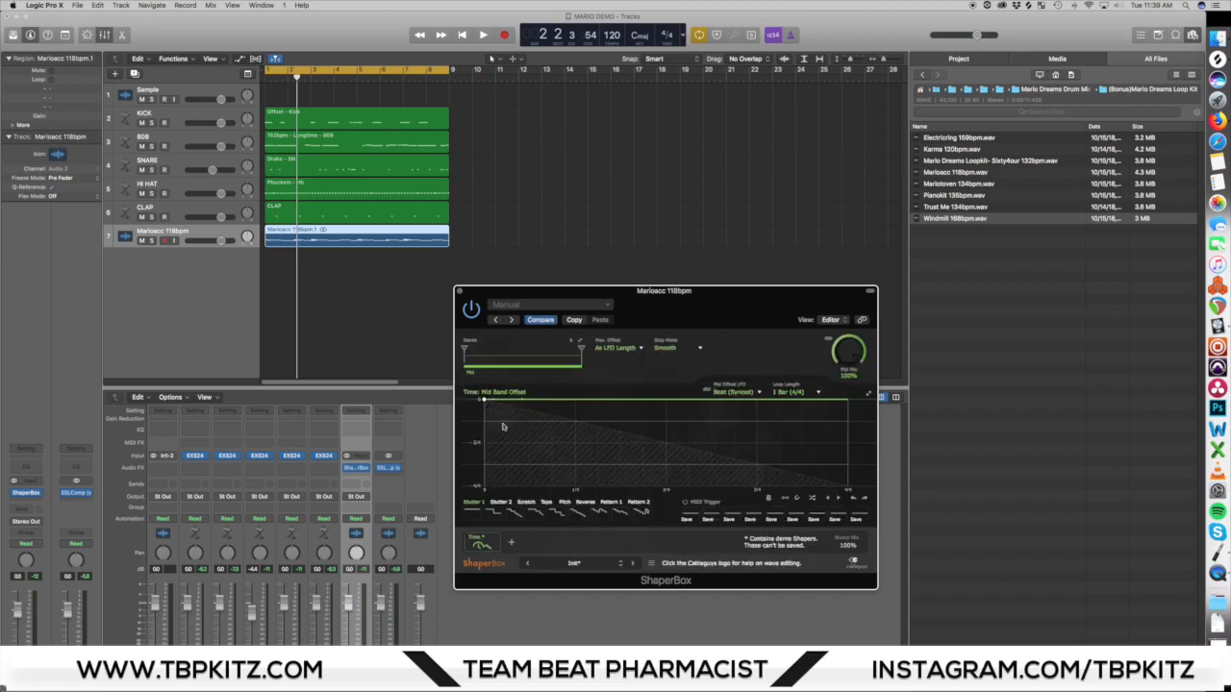
pyautogui.click(613, 503)
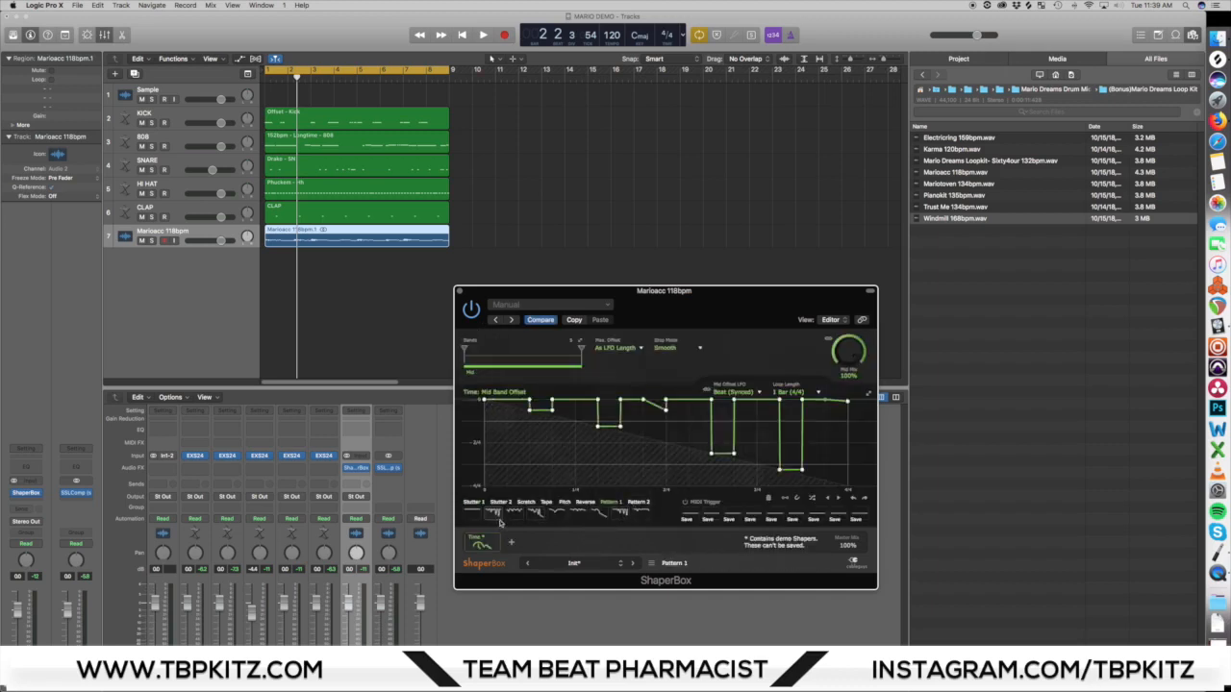
pyautogui.click(815, 393)
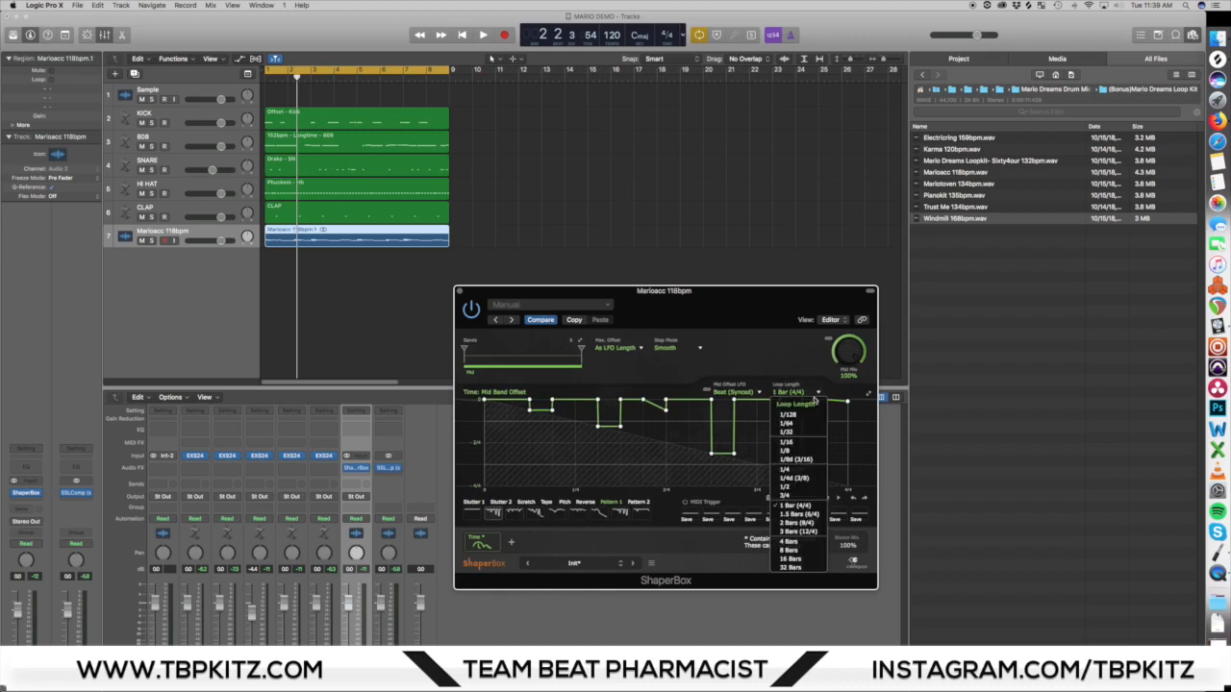
pyautogui.click(798, 523)
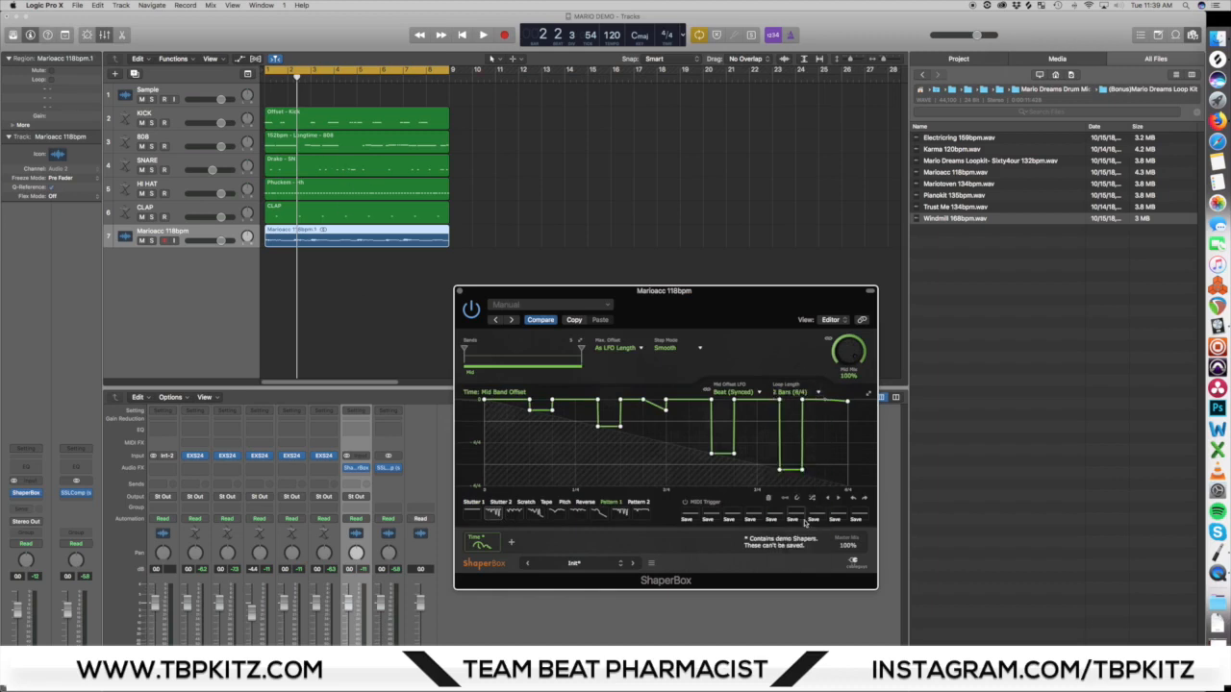
# Step: Play the beat while auditioning Pattern 1 and Pattern 2 waves in the Time shaper, and settle on another Pattern 1 wave
pyautogui.press('space')
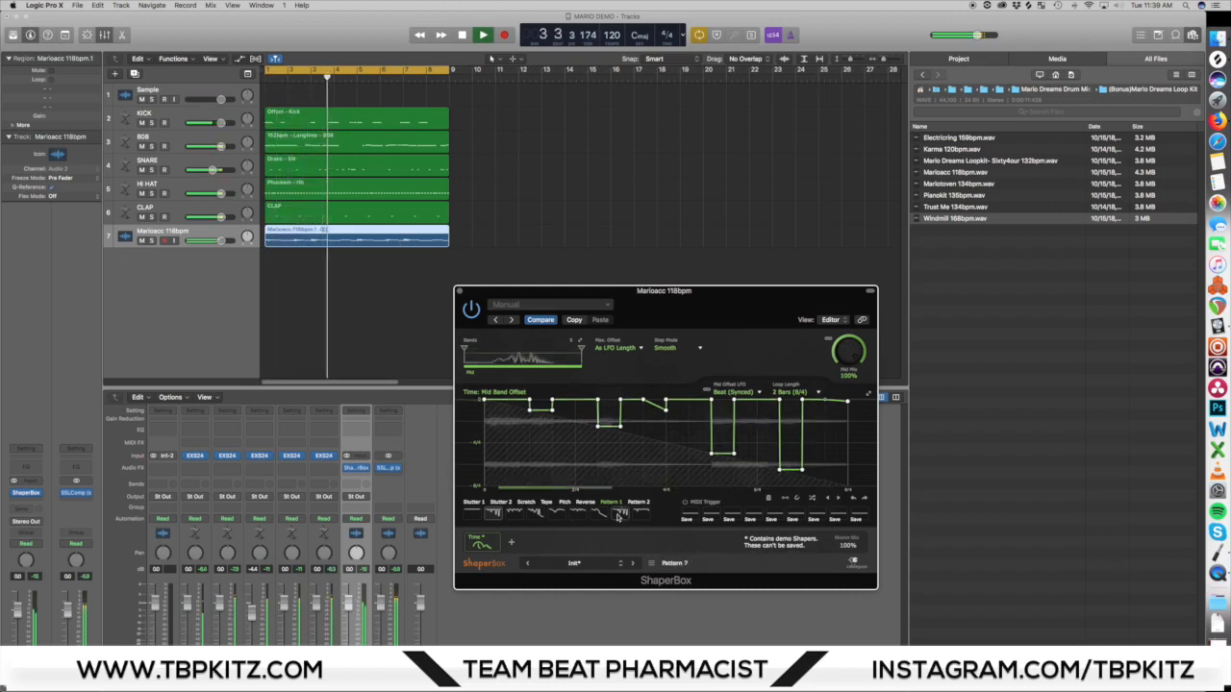
pyautogui.click(639, 503)
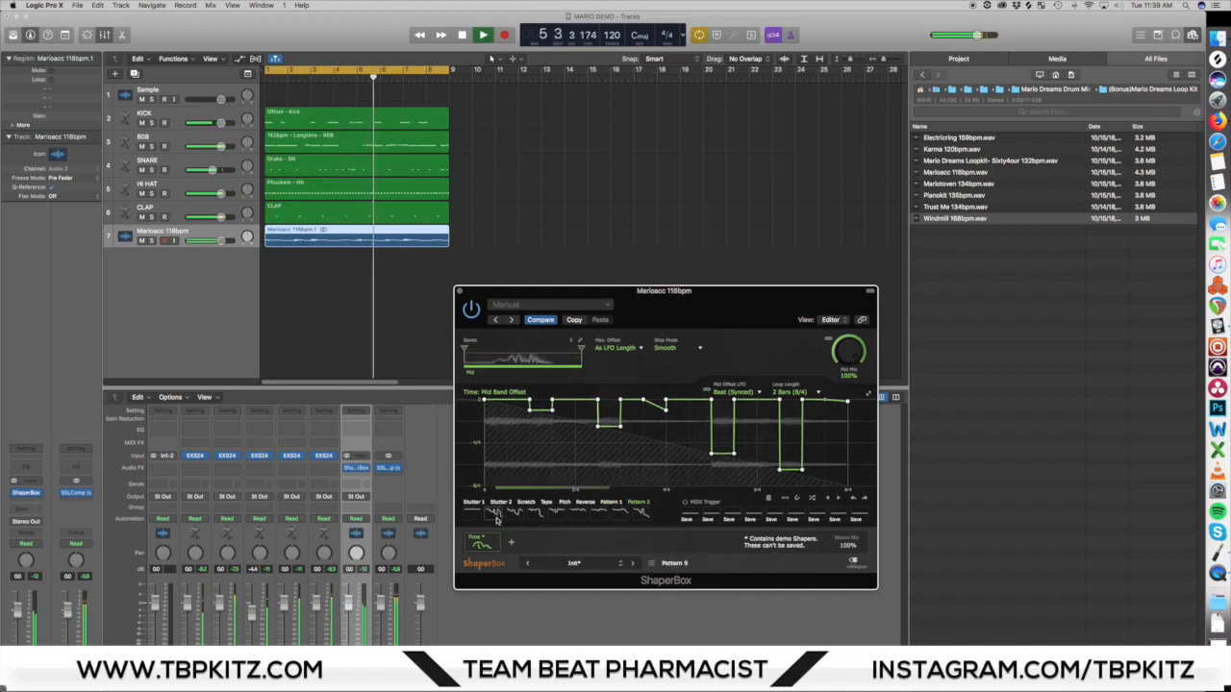
pyautogui.click(497, 516)
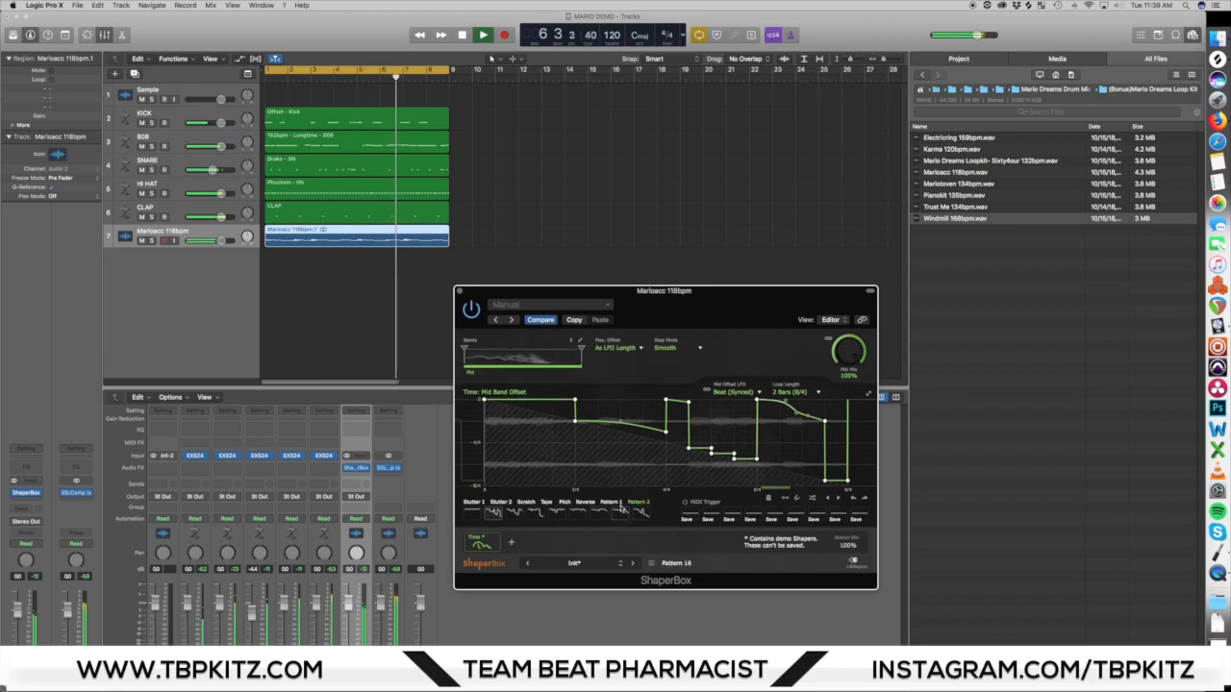
pyautogui.click(641, 512)
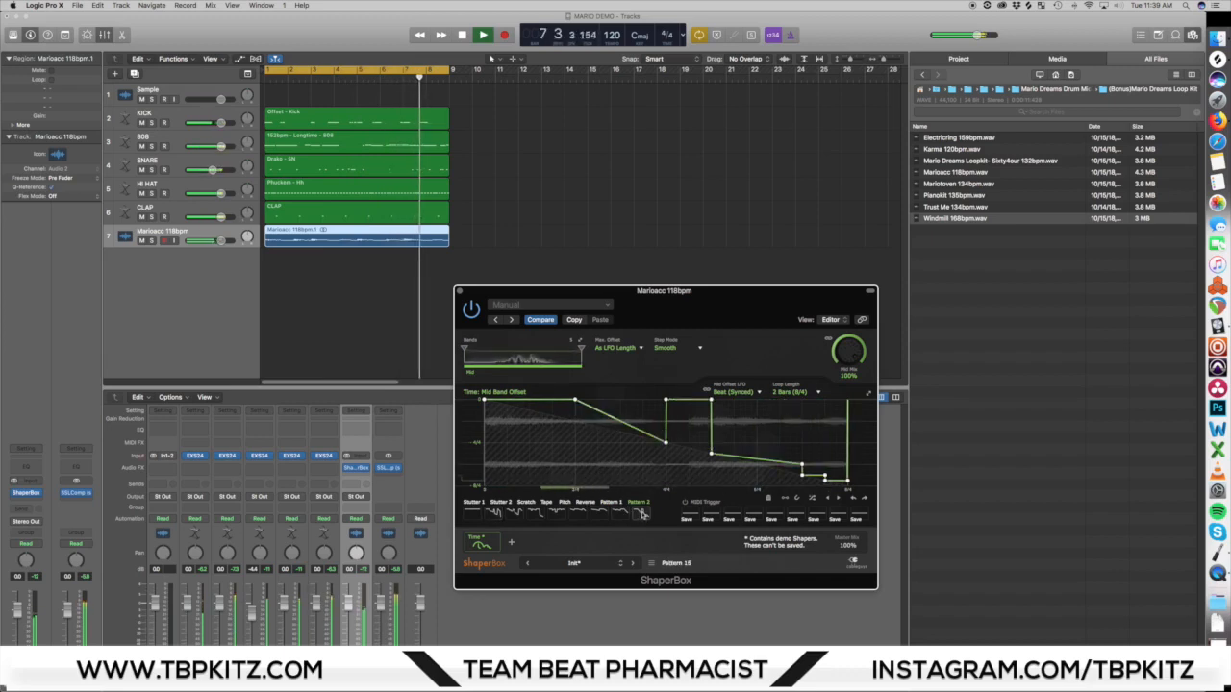
pyautogui.click(539, 513)
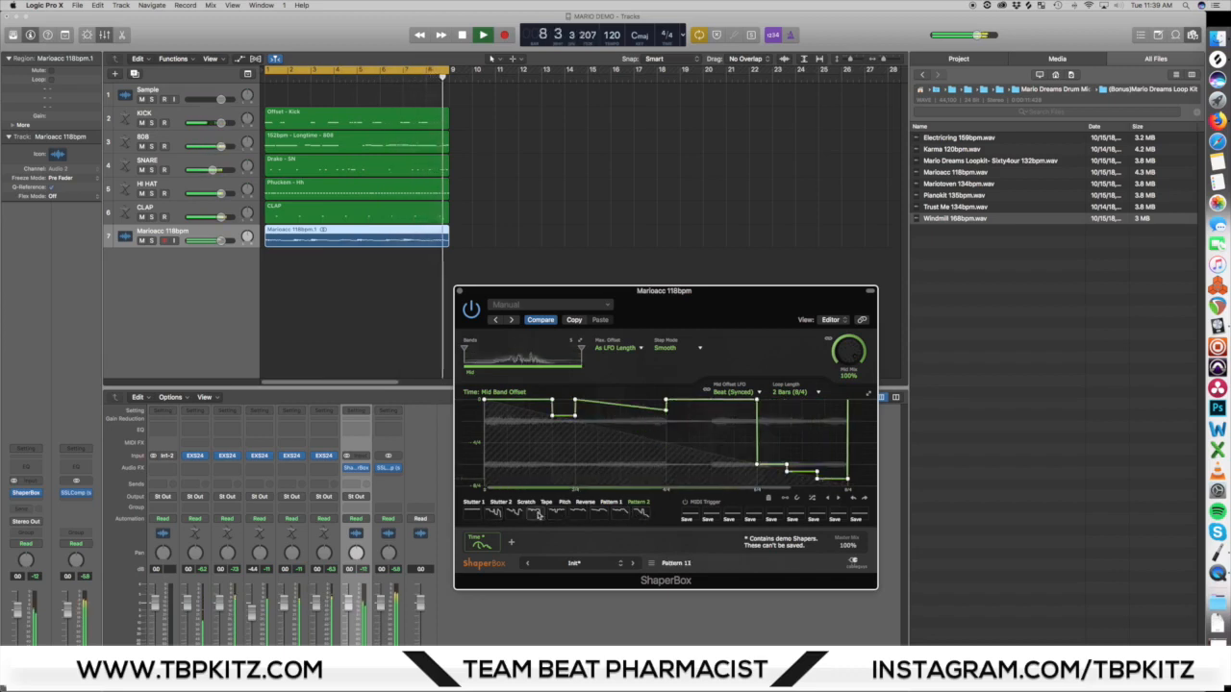
pyautogui.click(536, 513)
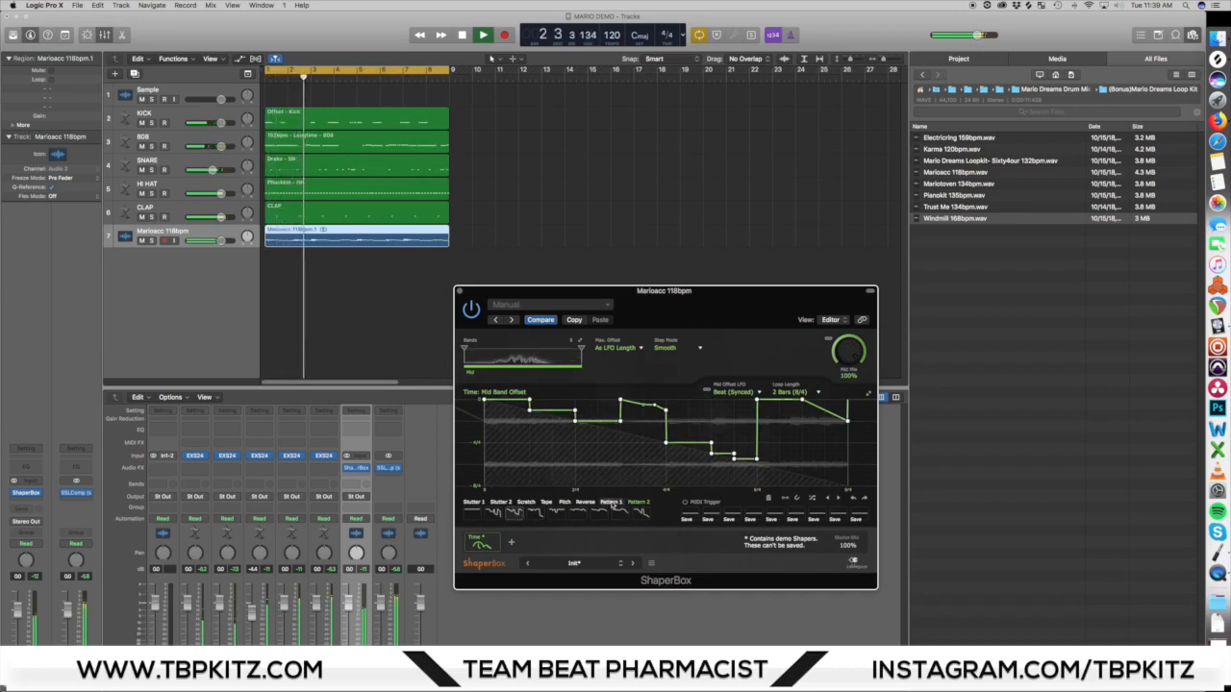
pyautogui.click(620, 512)
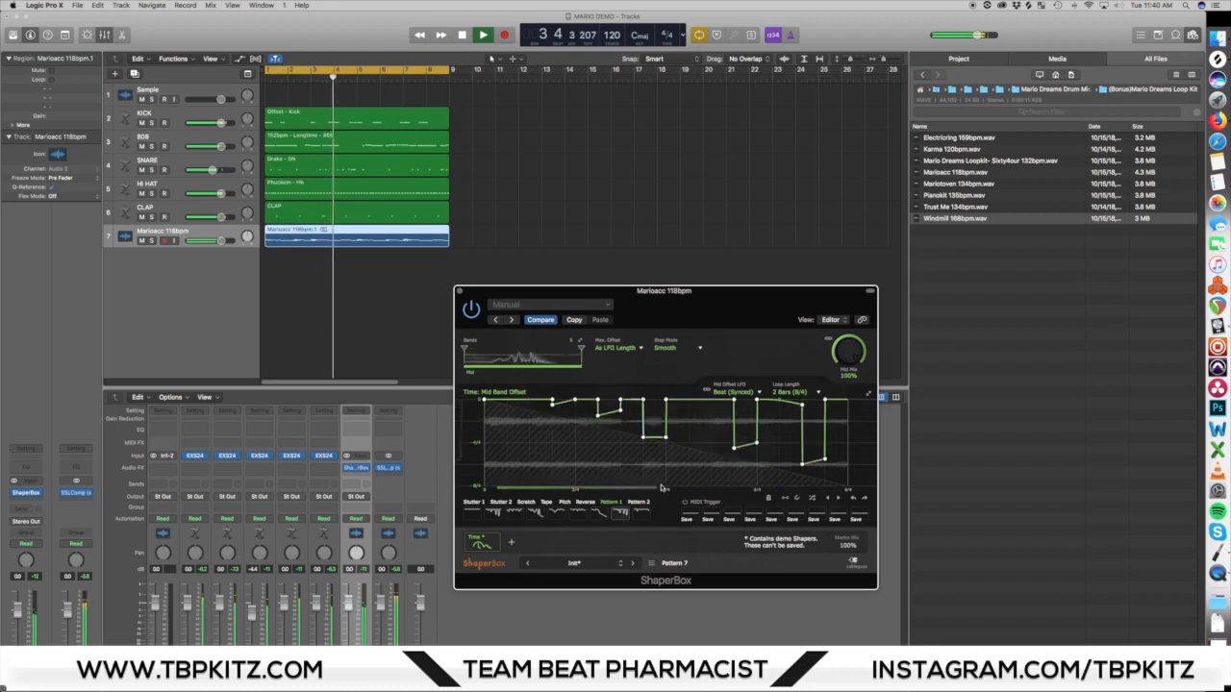
# Step: Try a loop length of 1 Bar (4/4) on the Time shaper during playback, and set it back to 2 Bars (8/4)
pyautogui.click(790, 392)
pyautogui.click(795, 505)
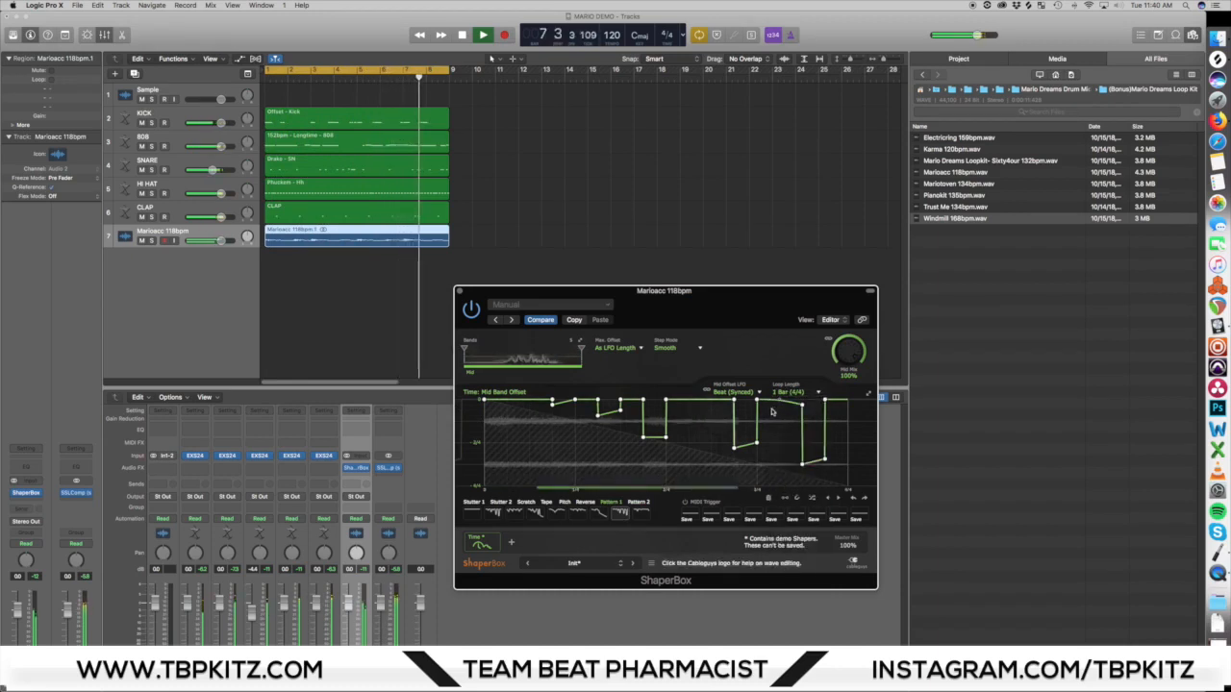
pyautogui.moveTo(768, 305); pyautogui.dragTo(766, 303)
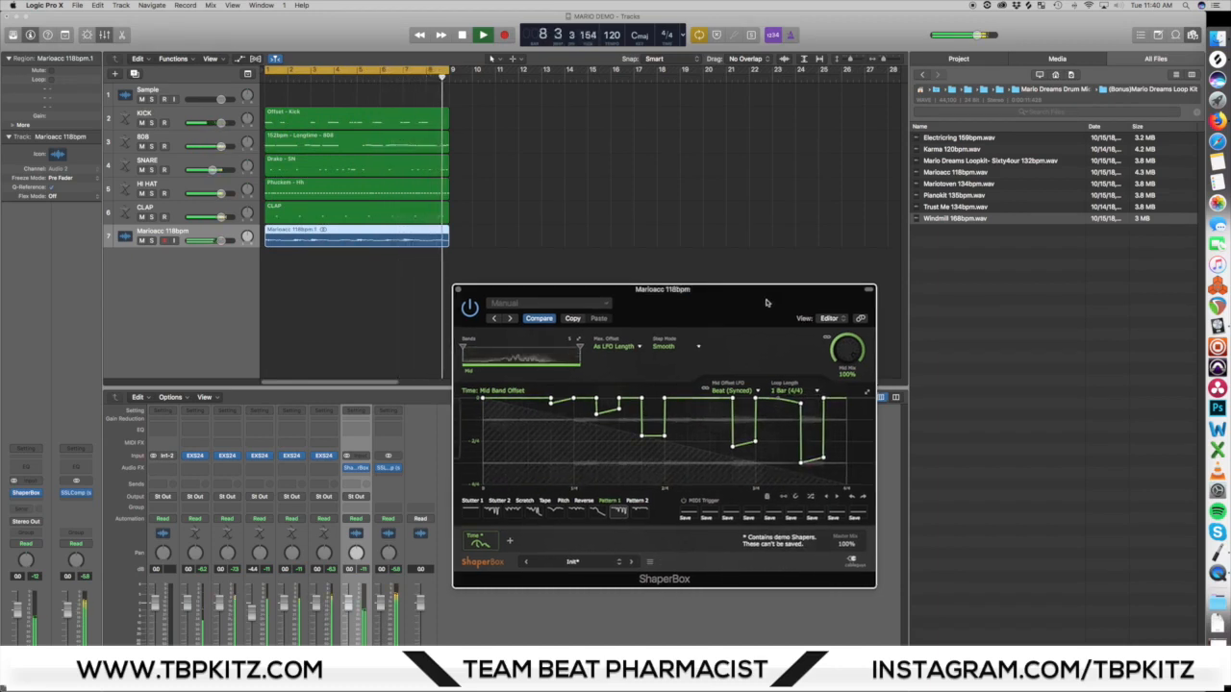
pyautogui.click(810, 390)
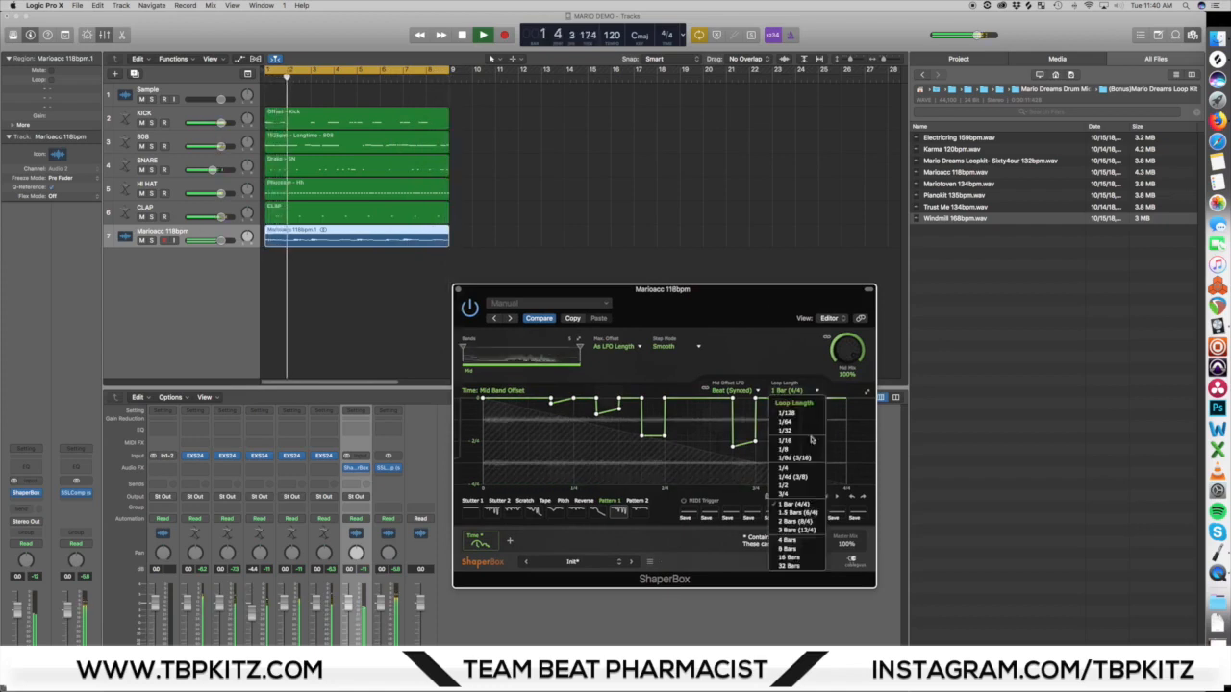
pyautogui.click(804, 530)
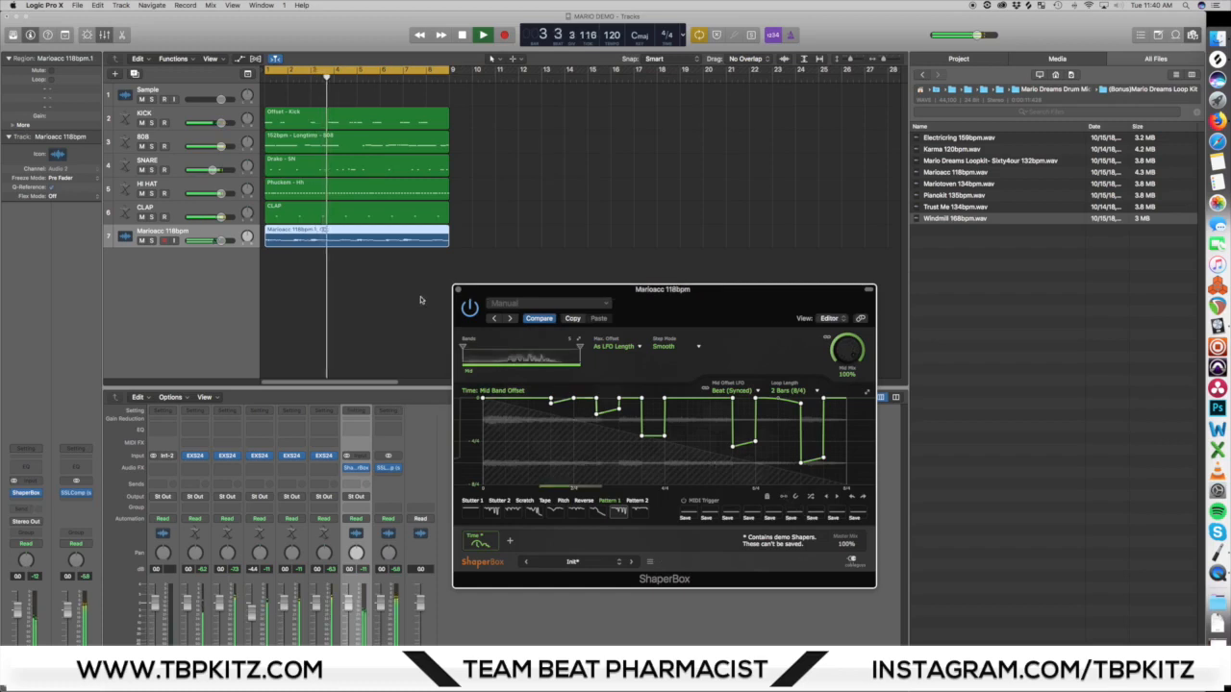
# Step: Close the ShaperBox window on the Marioacc 118bpm track and stop playback
pyautogui.moveTo(454, 289); pyautogui.dragTo(535, 273)
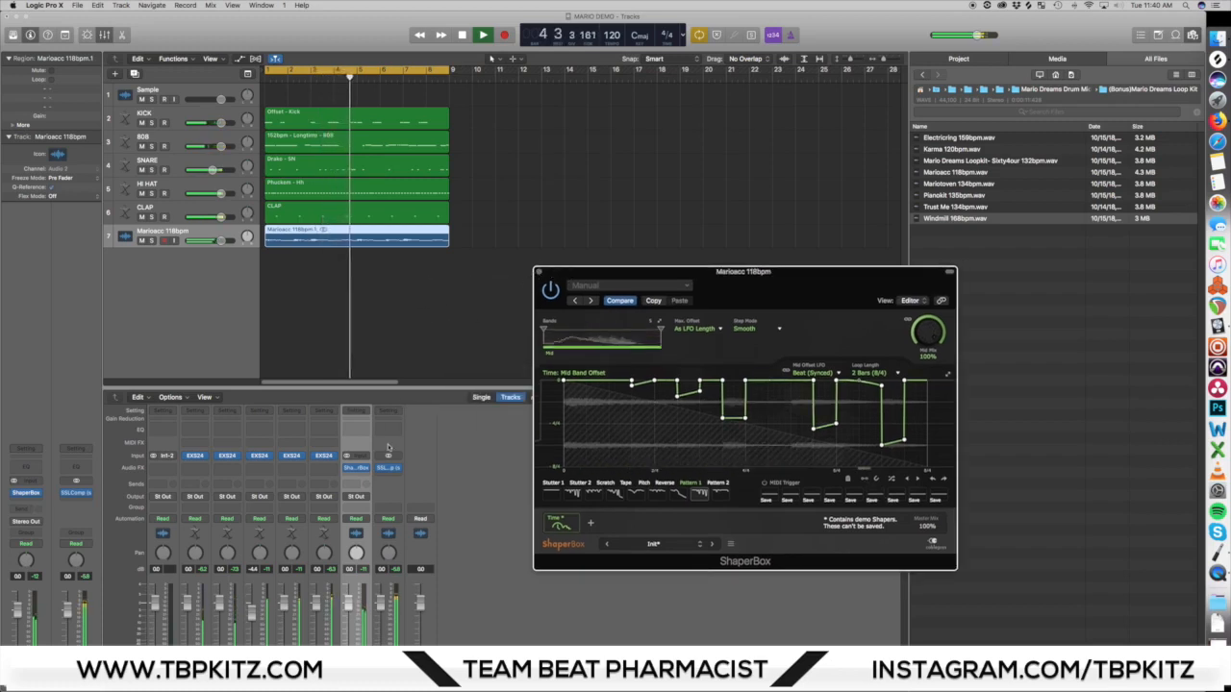
pyautogui.click(539, 273)
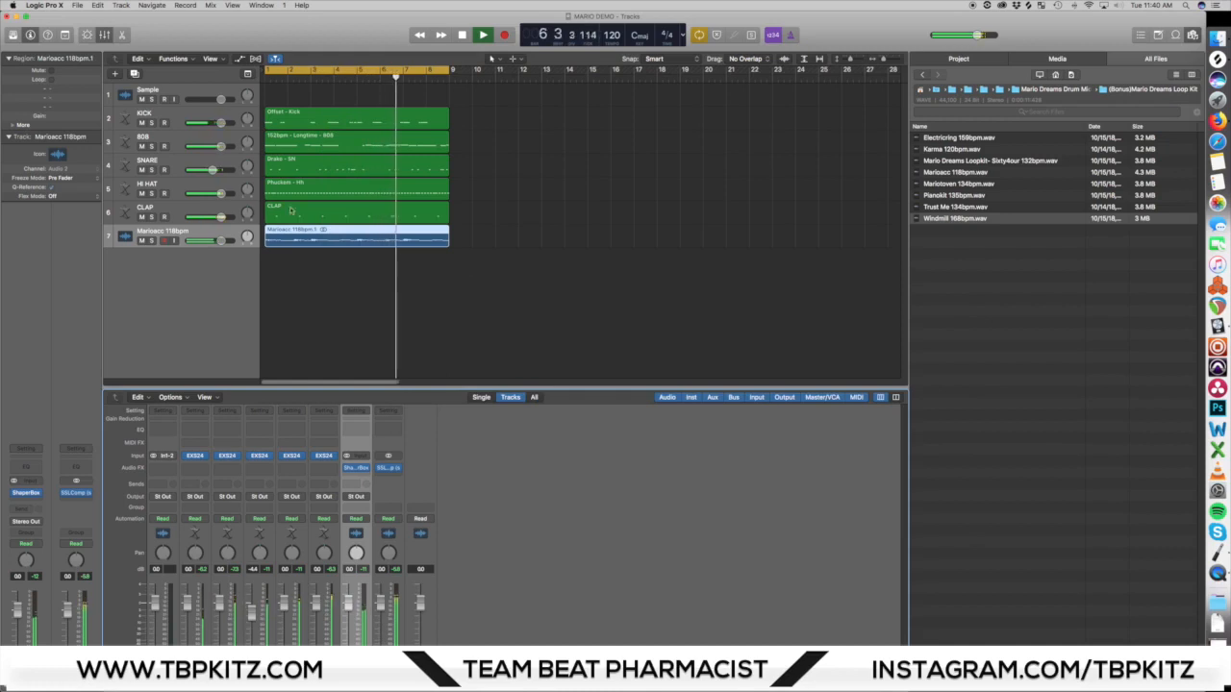
pyautogui.press('space')
# Step: Select the five drum tracks from KICK through CLAP together with their regions
pyautogui.click(213, 113)
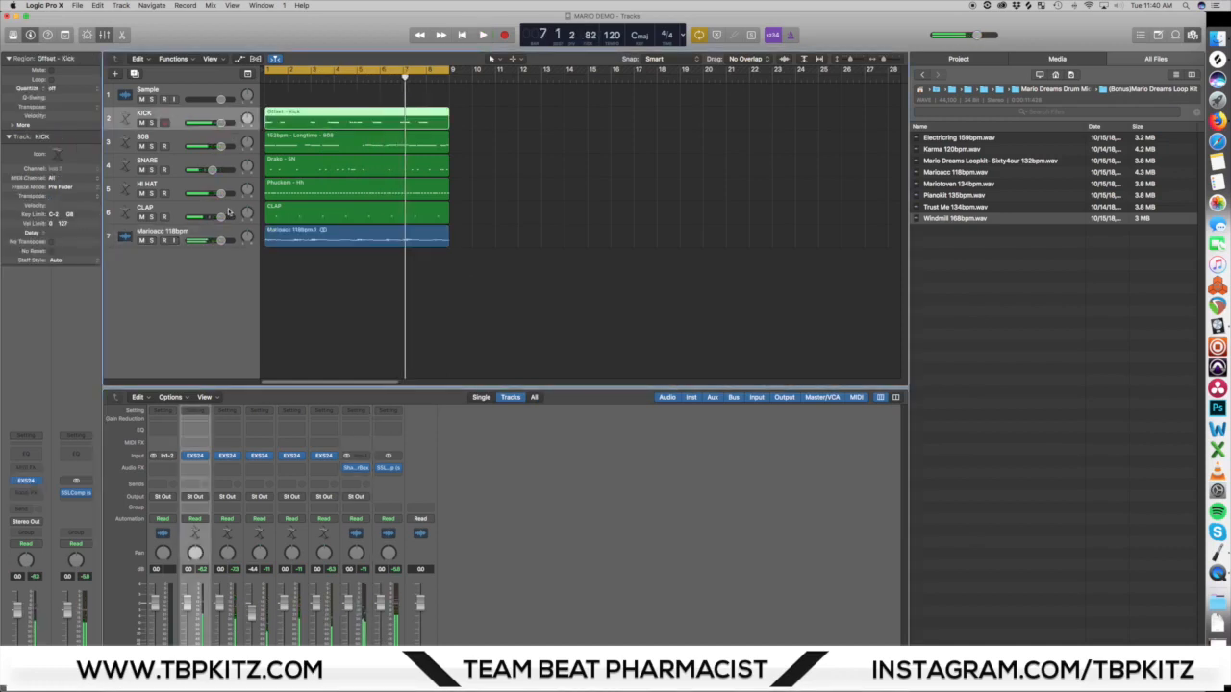
pyautogui.keyDown('shift'); pyautogui.click(230, 210); pyautogui.keyUp('shift')
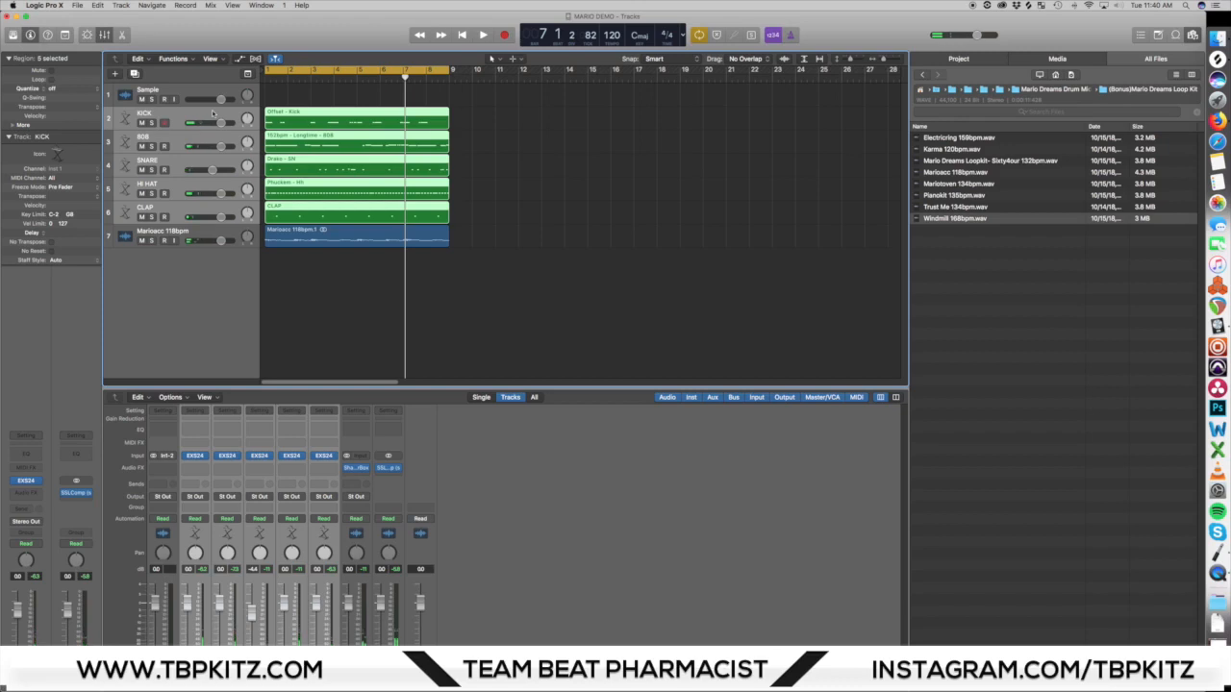